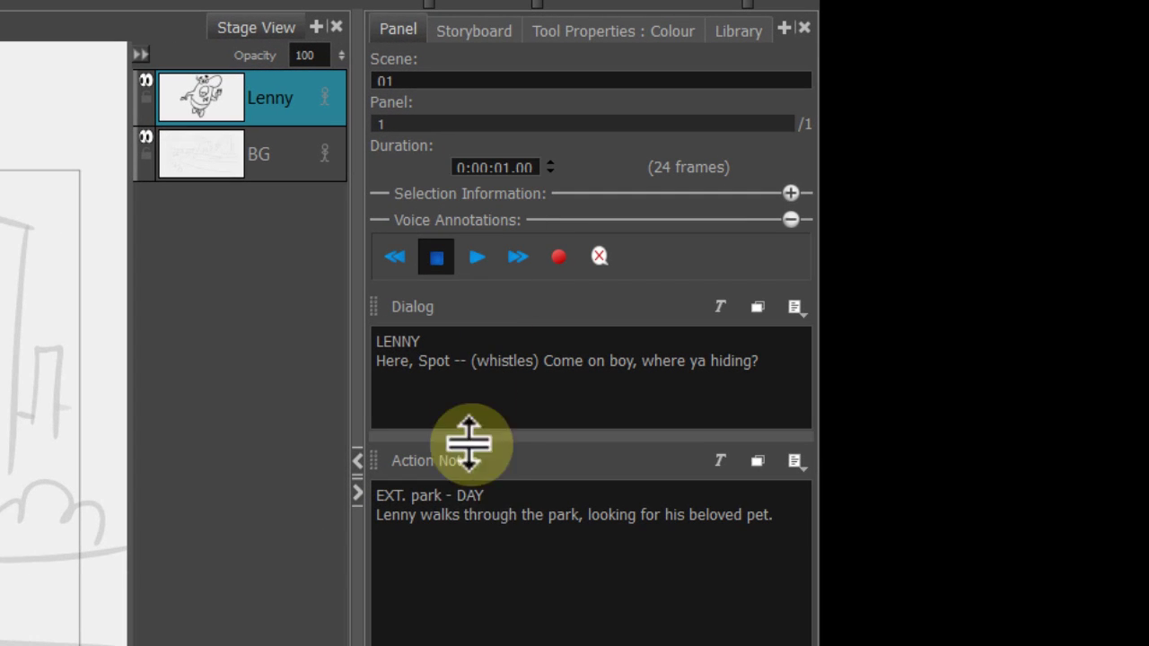
Step: Put focus in the panel's Dialog notes, then in the panel thumbnails
click(508, 537)
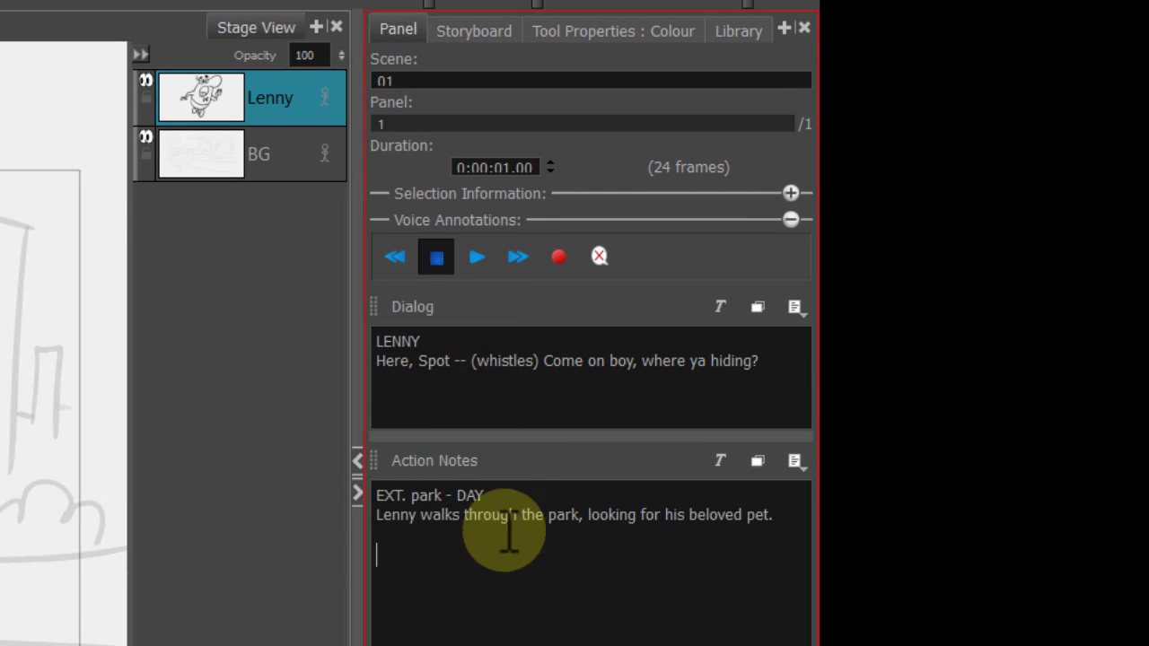
click(431, 408)
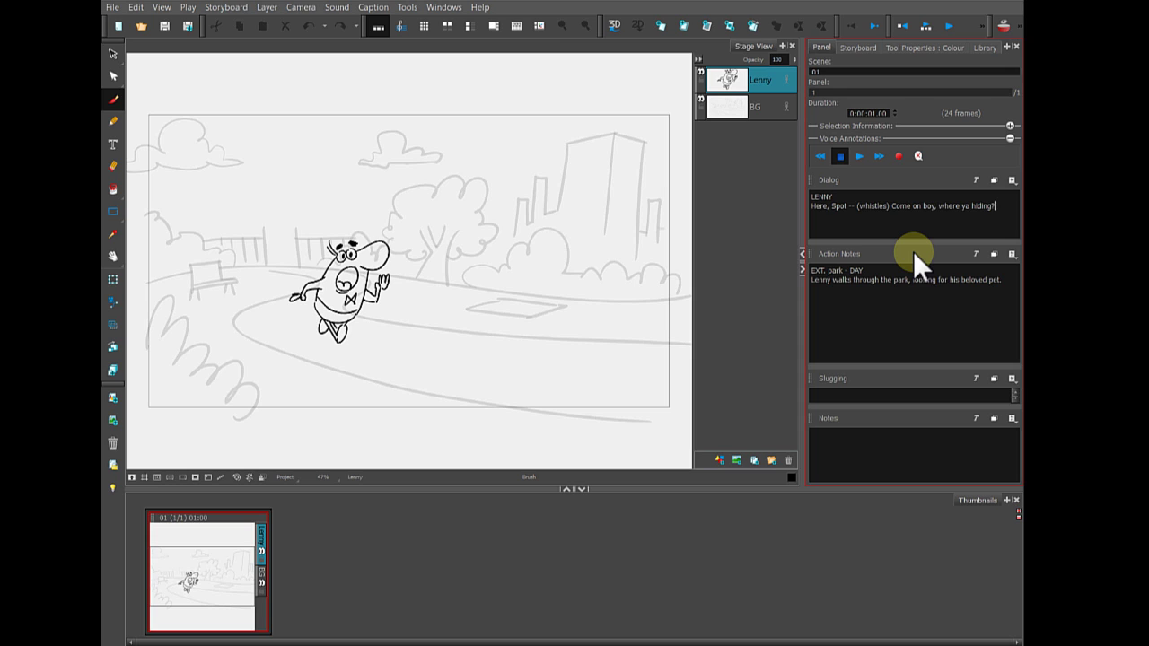
click(215, 583)
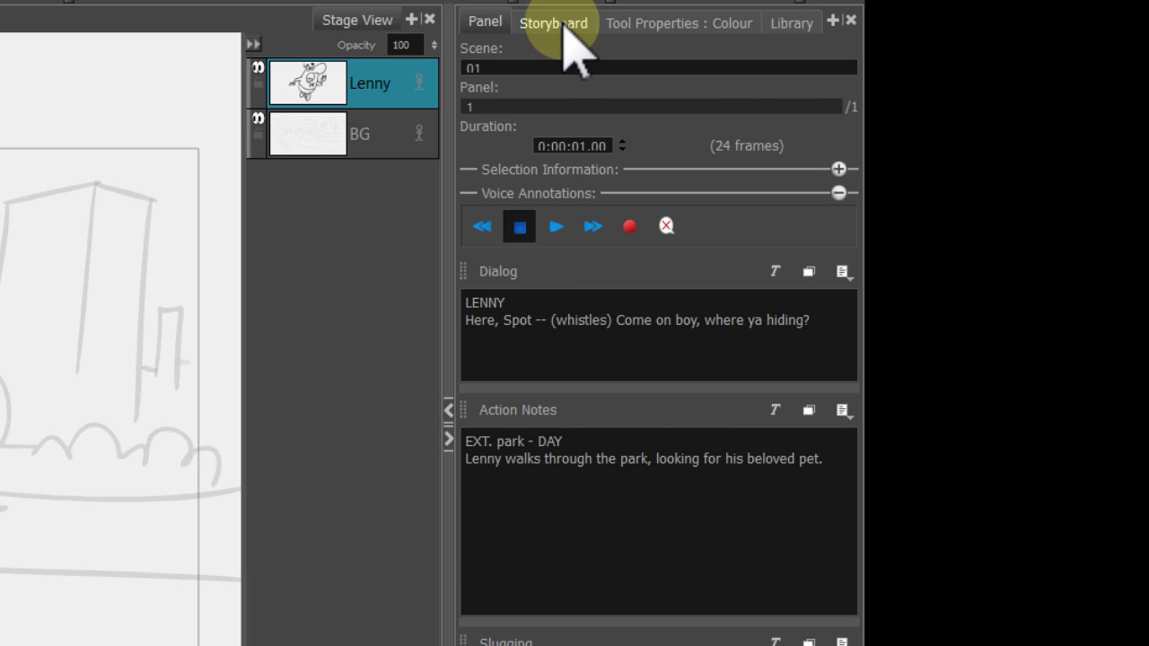
Step: Show the project script, place the cursor after 'He slumps.', then refocus the thumbnails
click(566, 27)
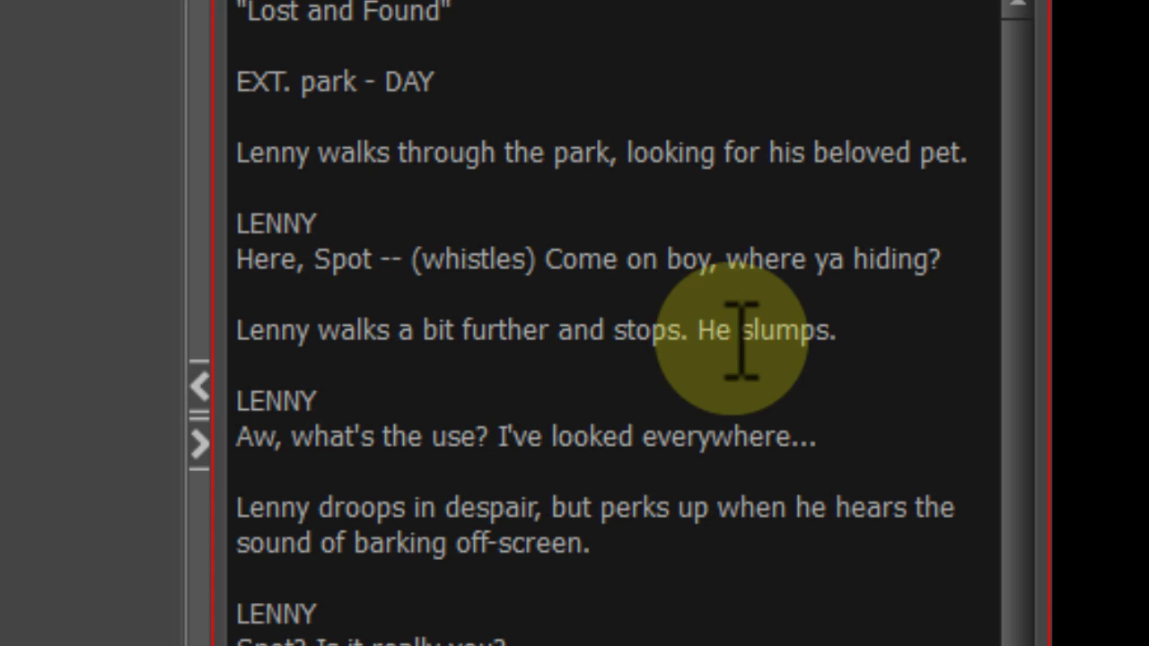
click(701, 360)
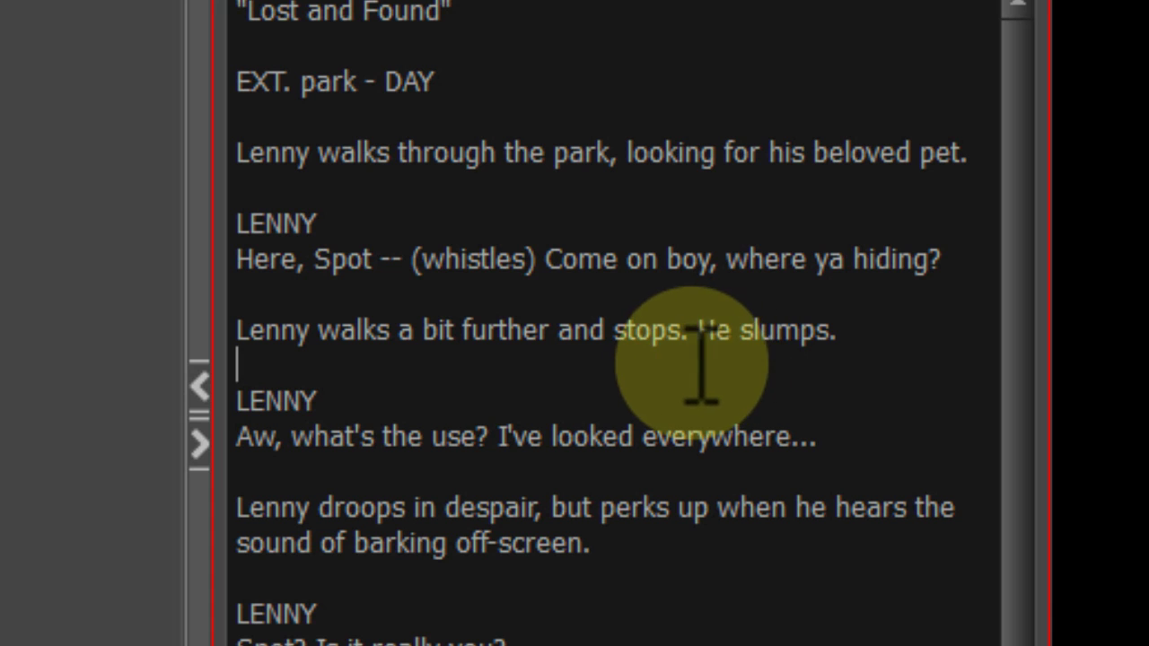
click(843, 330)
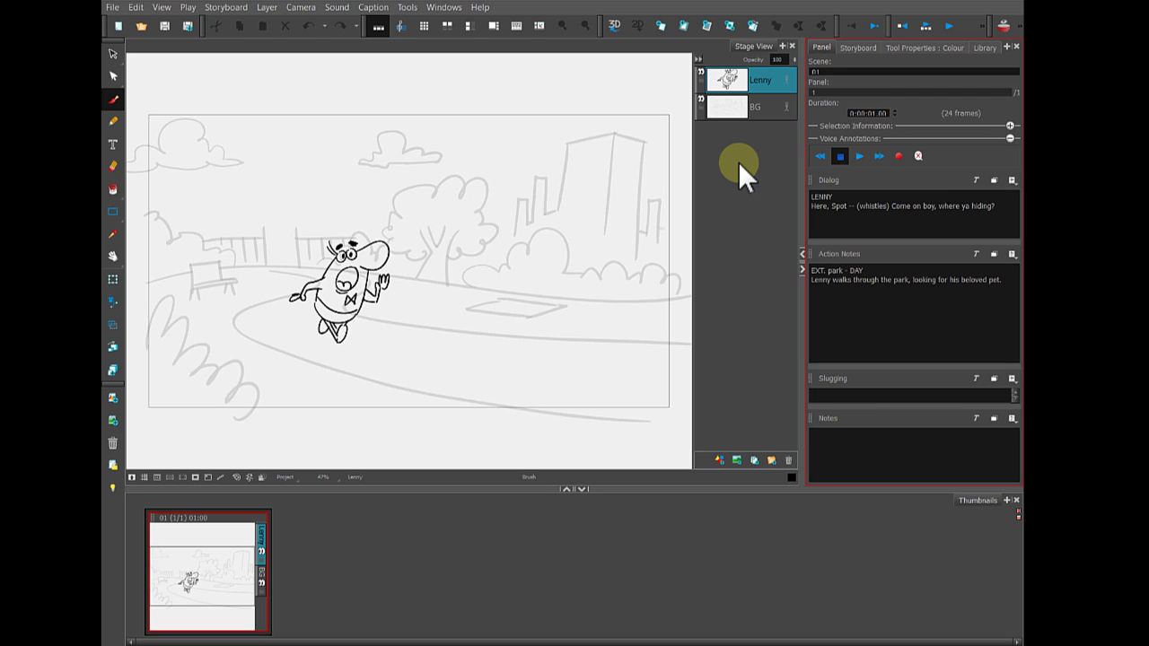
click(216, 558)
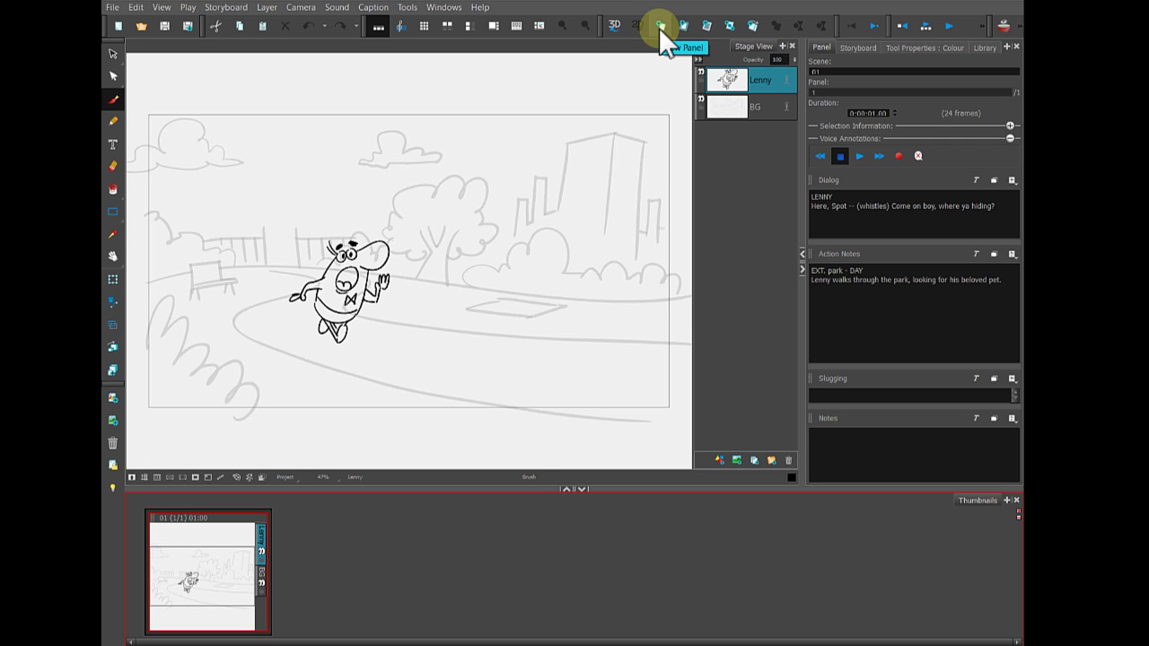
click(658, 27)
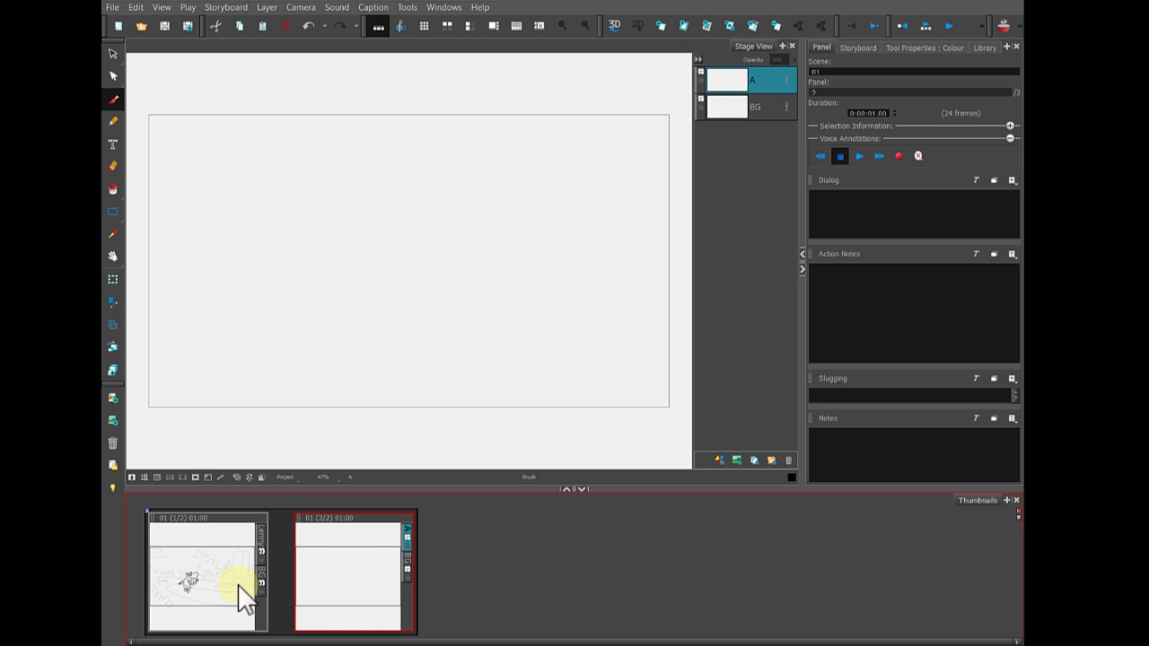
click(190, 549)
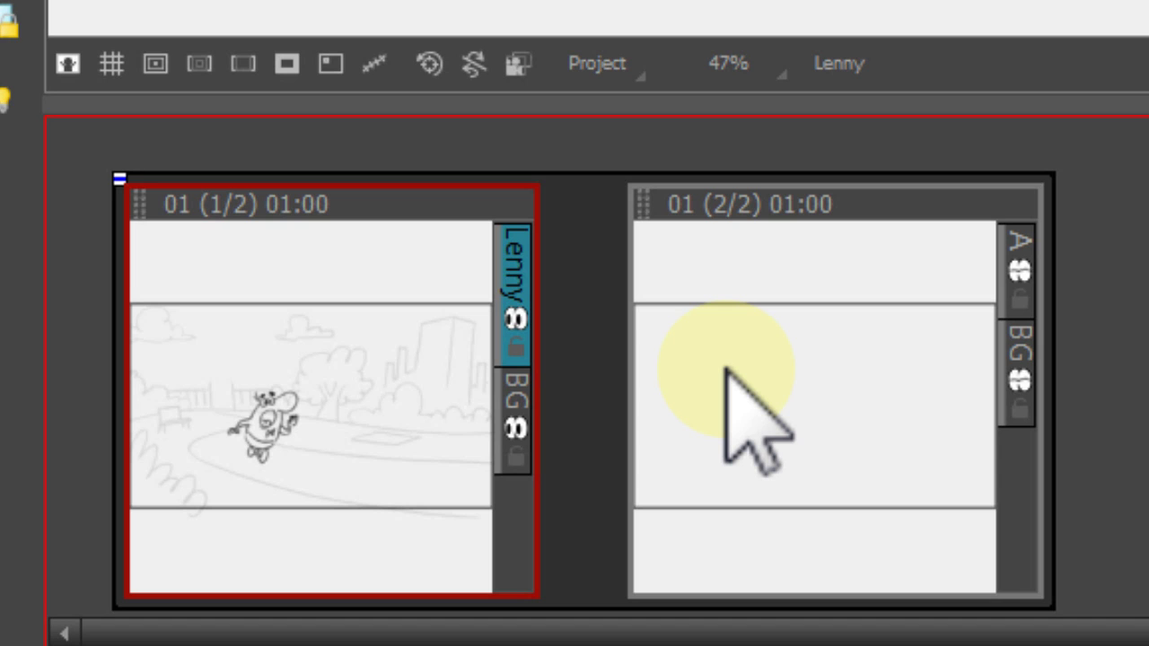
click(786, 341)
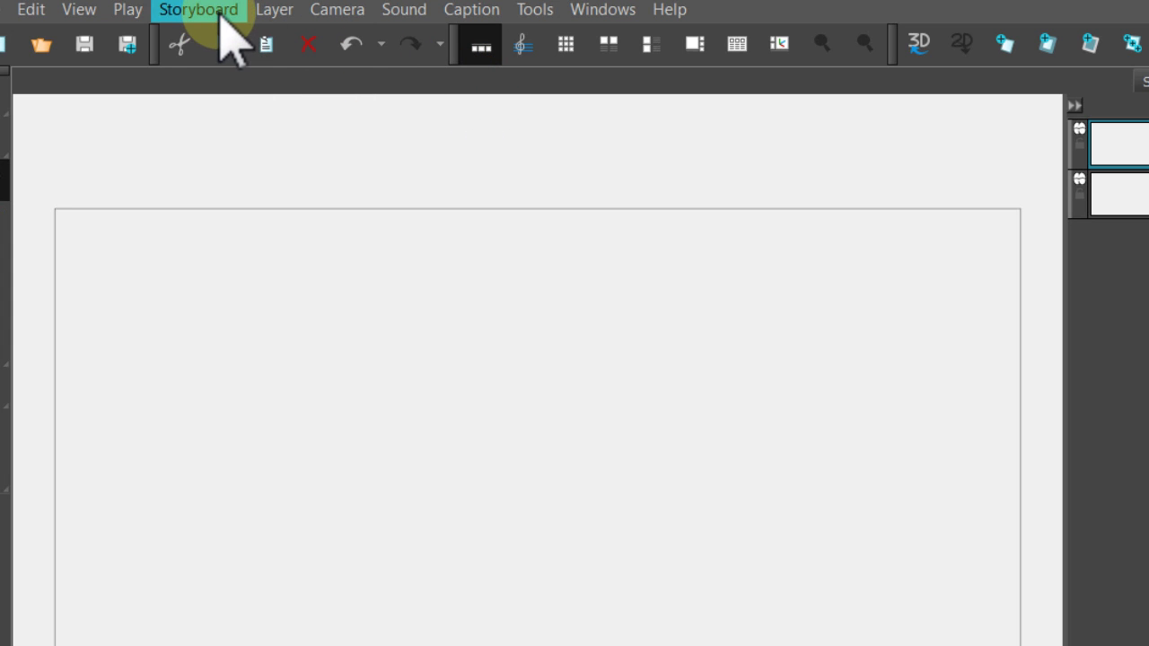
Step: Append a blank third panel (3/3) from the Storyboard > New menu
click(225, 9)
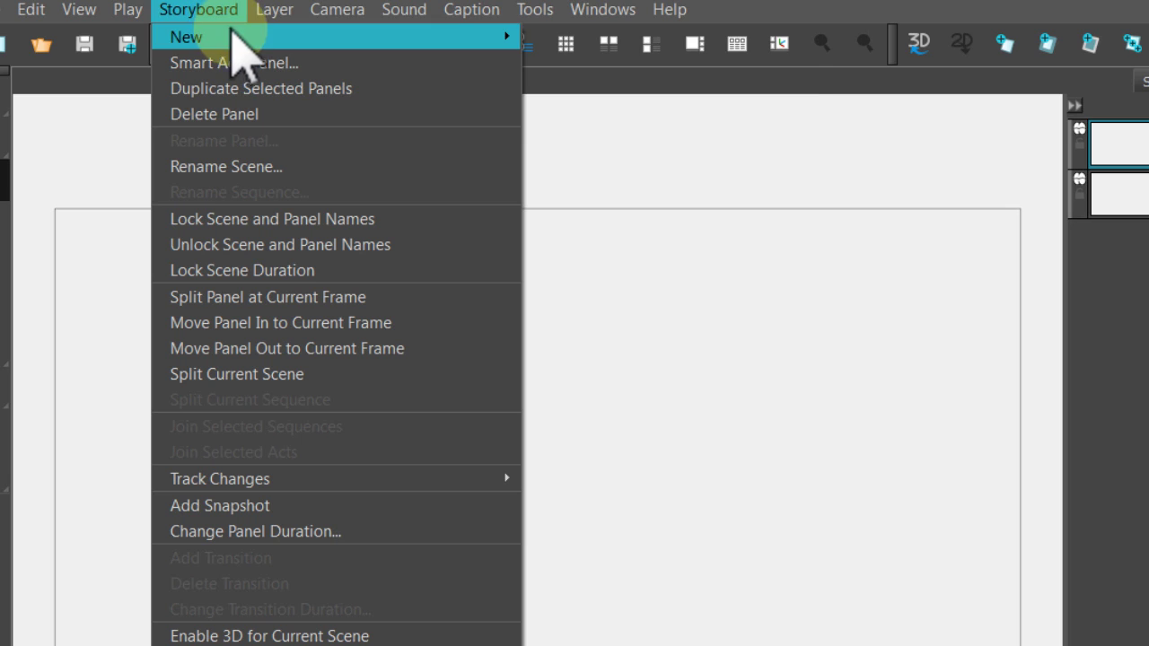
mouse_move(305, 37)
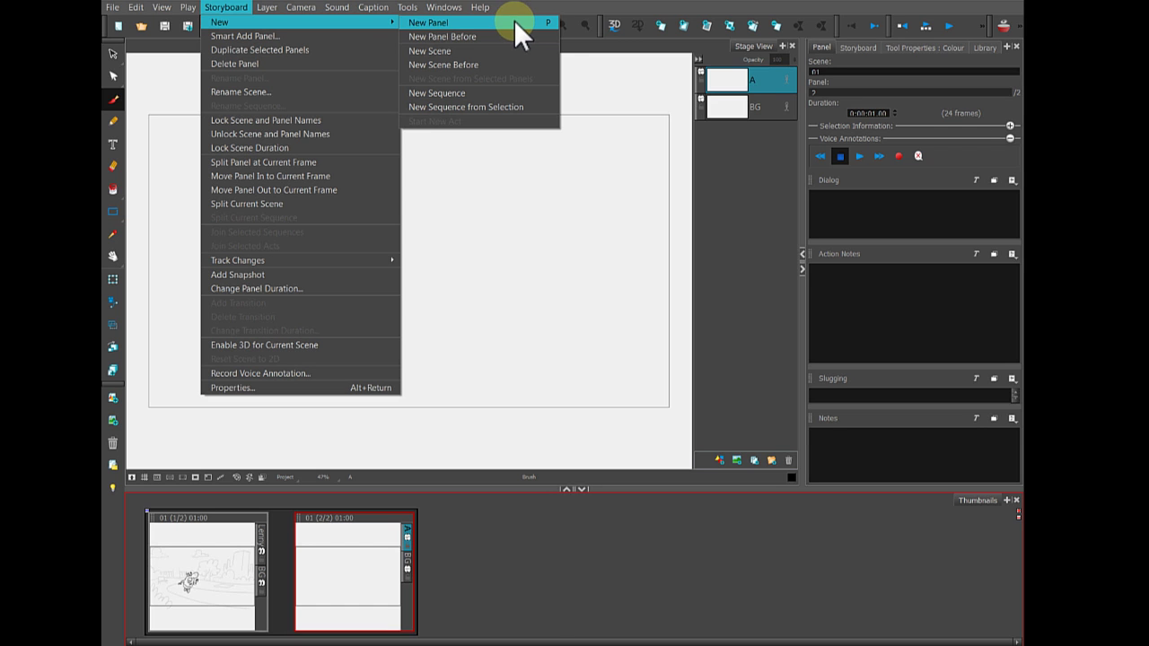
click(740, 38)
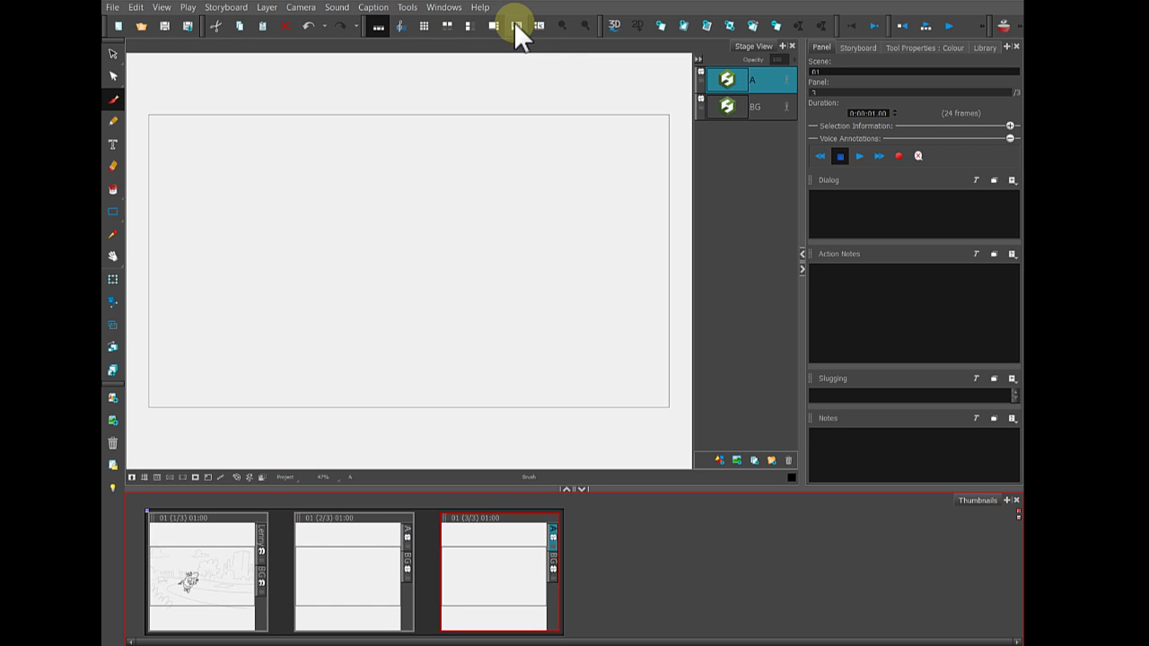
Step: With panel 3 selected, add a blank fourth panel using the P shortcut
click(348, 616)
click(459, 581)
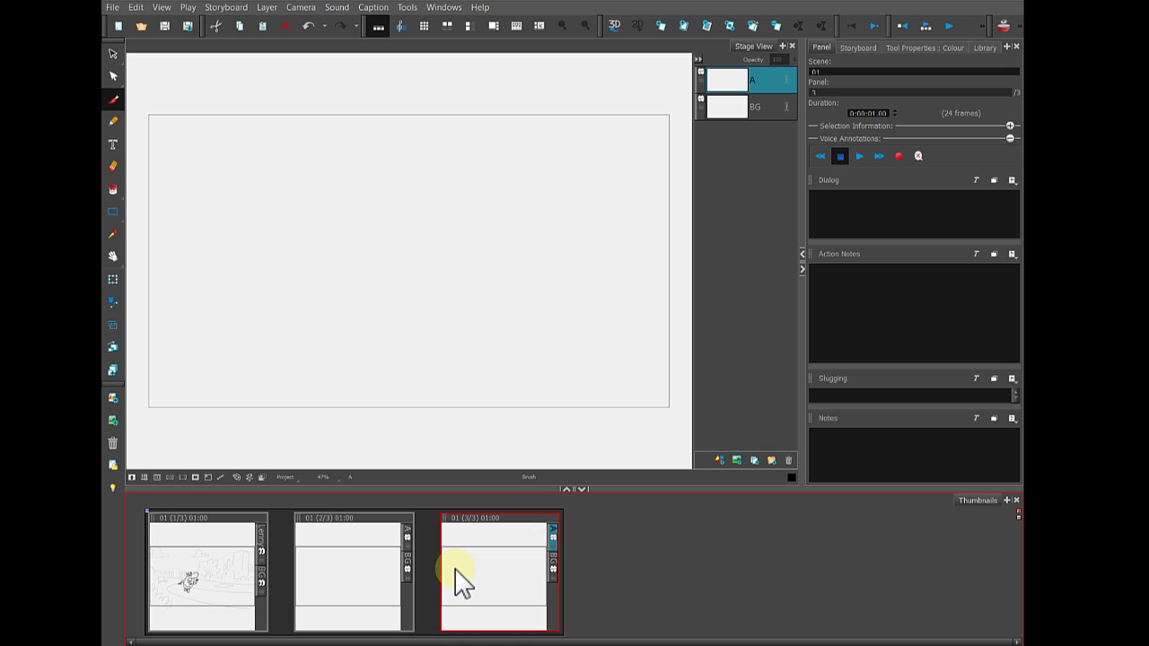
key(p)
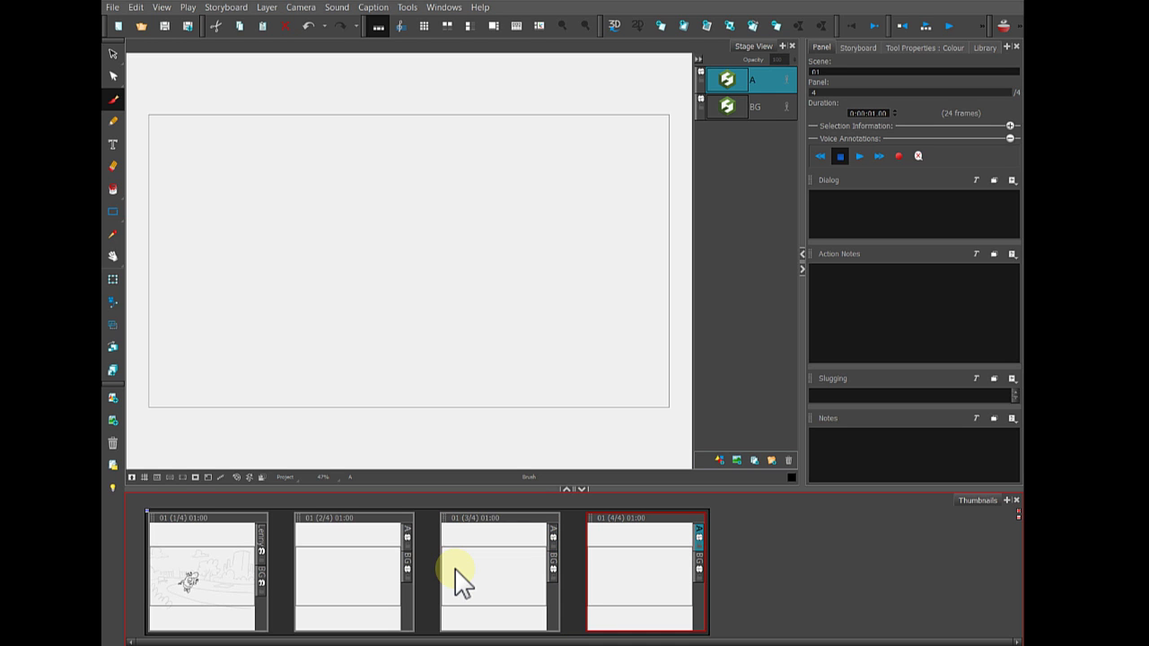
Step: Step through panels 2, 3 and 4 in Thumbnails, ending on panel 3
click(346, 577)
click(557, 549)
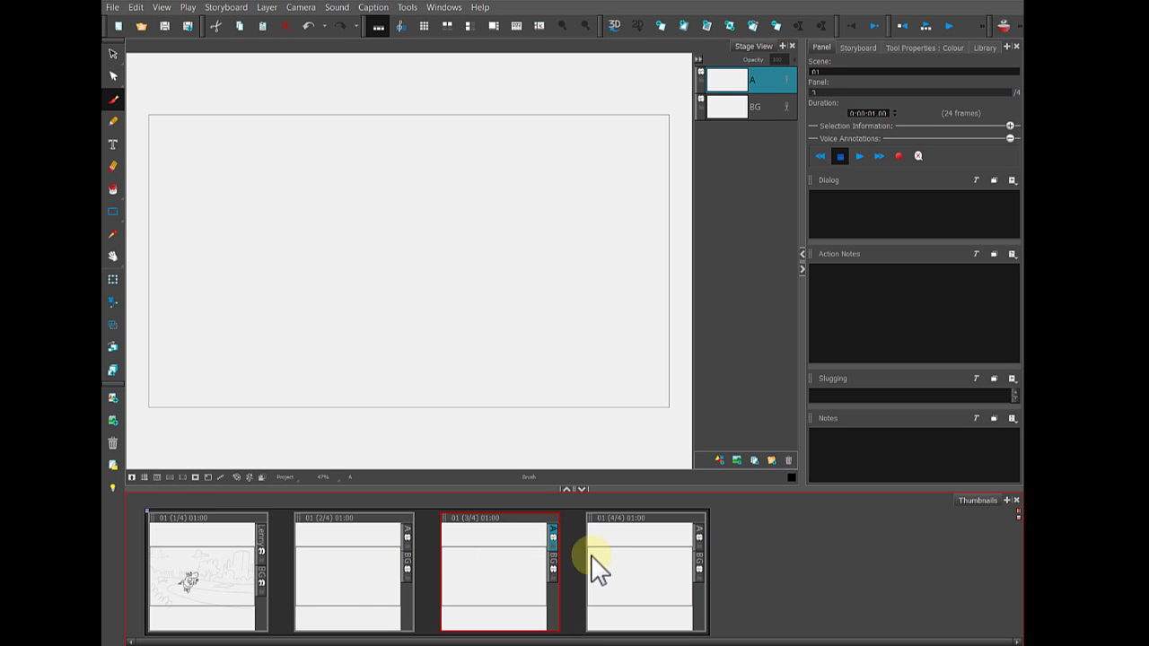
click(592, 554)
click(399, 550)
click(467, 570)
click(592, 566)
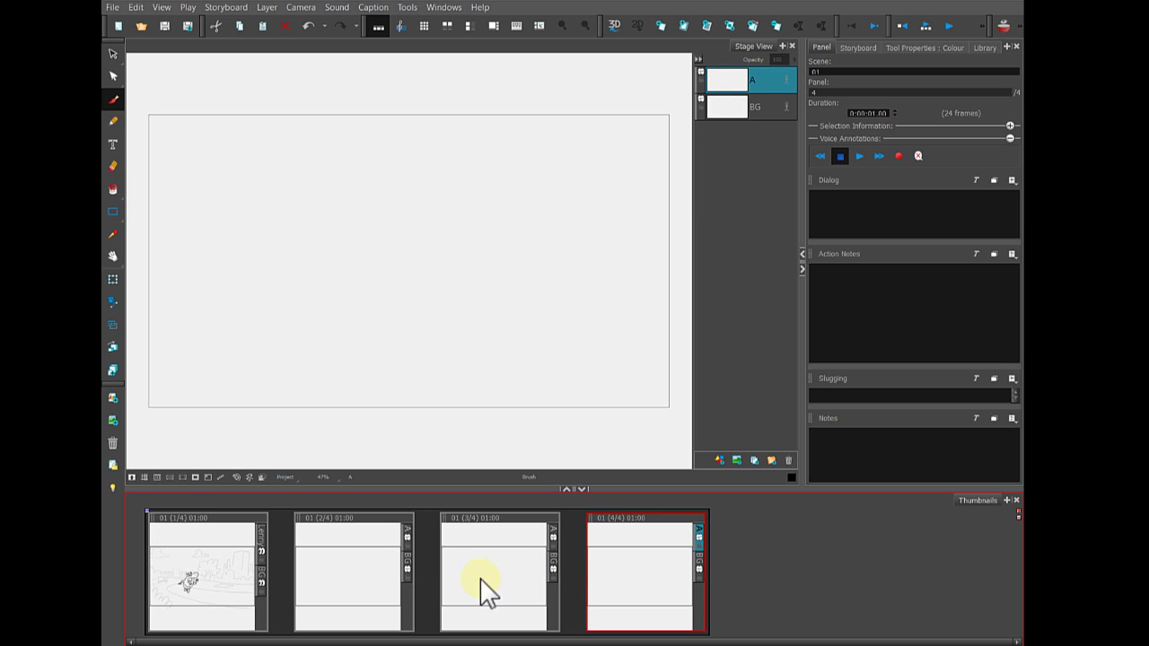
click(480, 590)
click(375, 594)
click(467, 590)
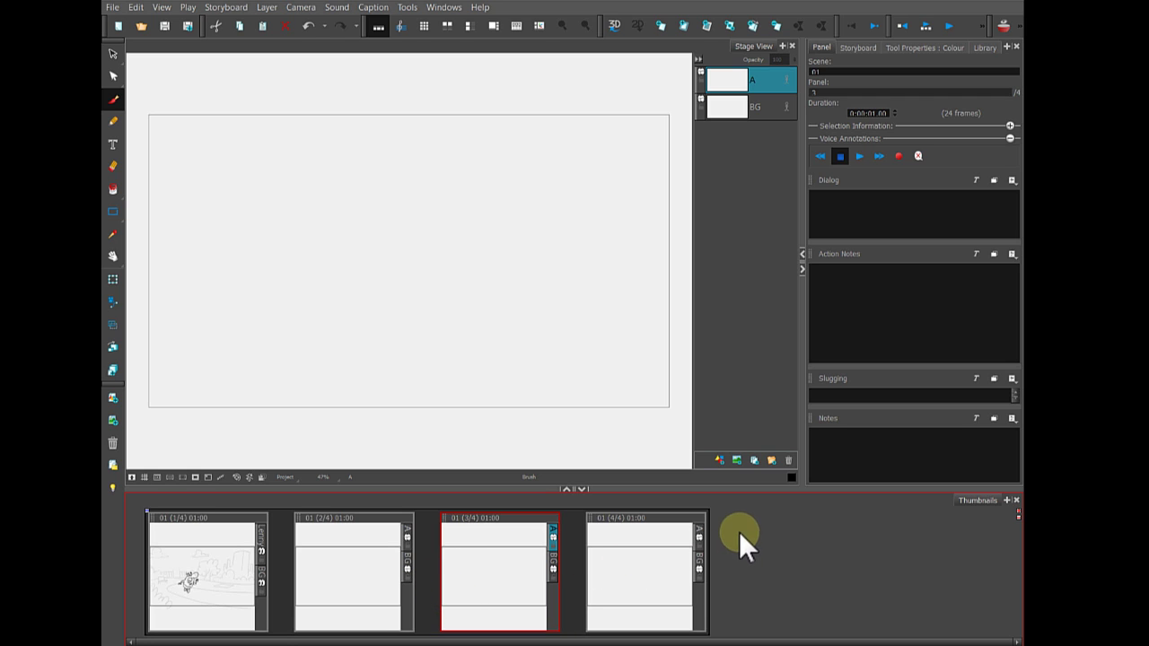
Step: Select the blank panels after panel 1 and delete them, leaving only Lenny's park panel
drag(710, 575, 365, 591)
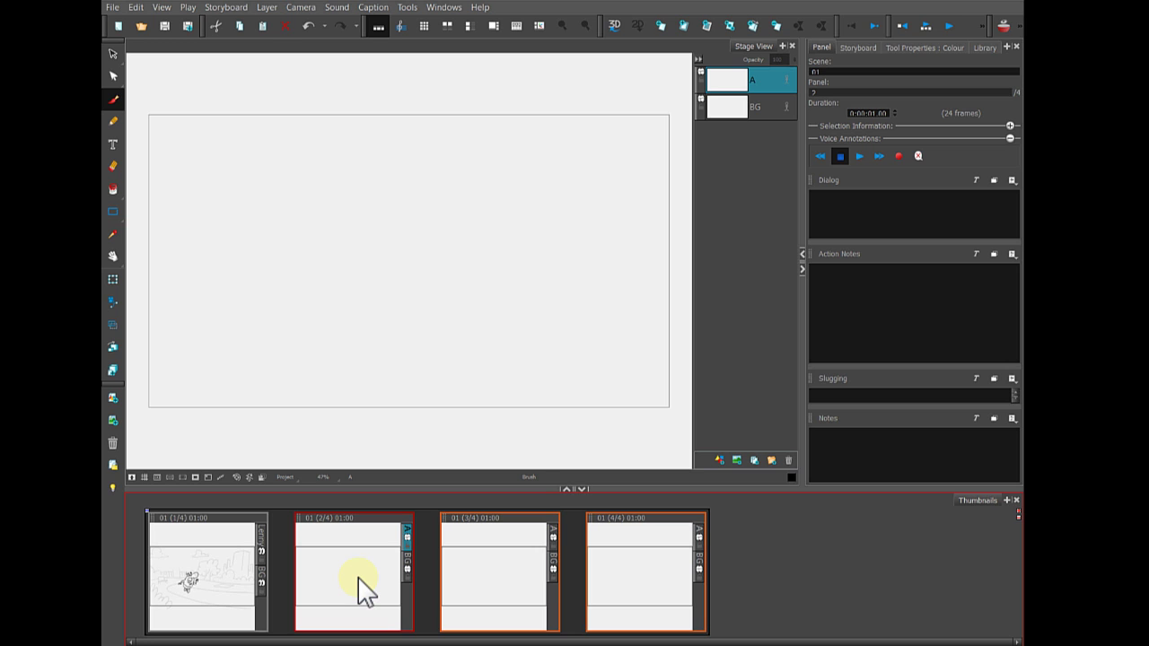
click(725, 546)
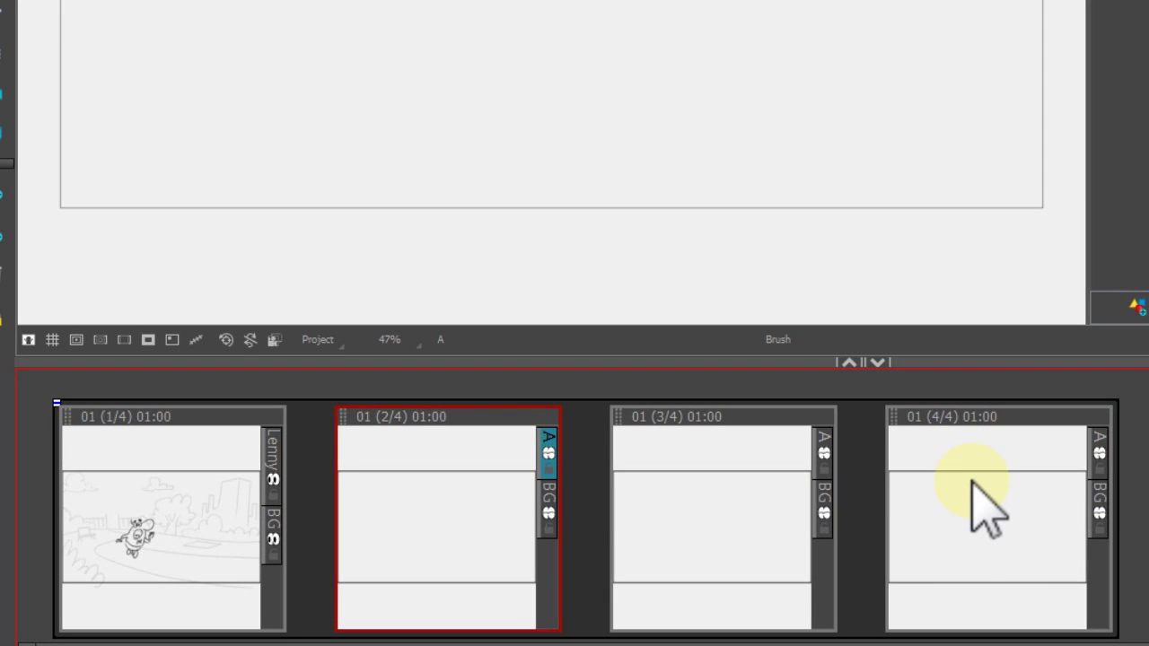
click(809, 522)
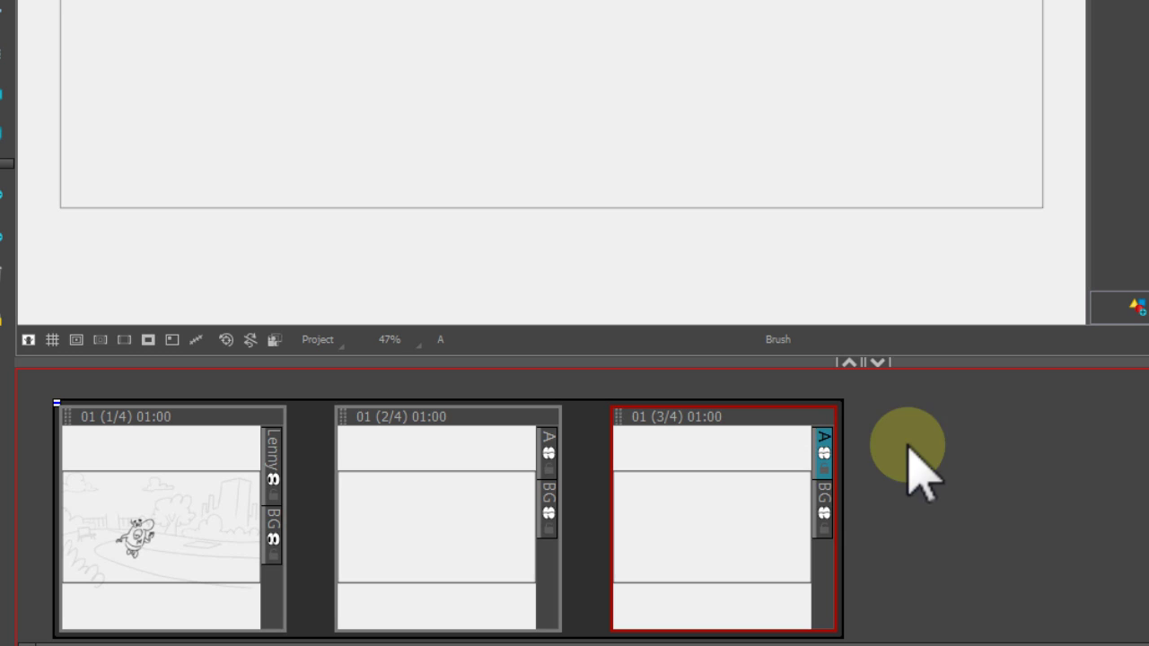
drag(743, 544, 447, 541)
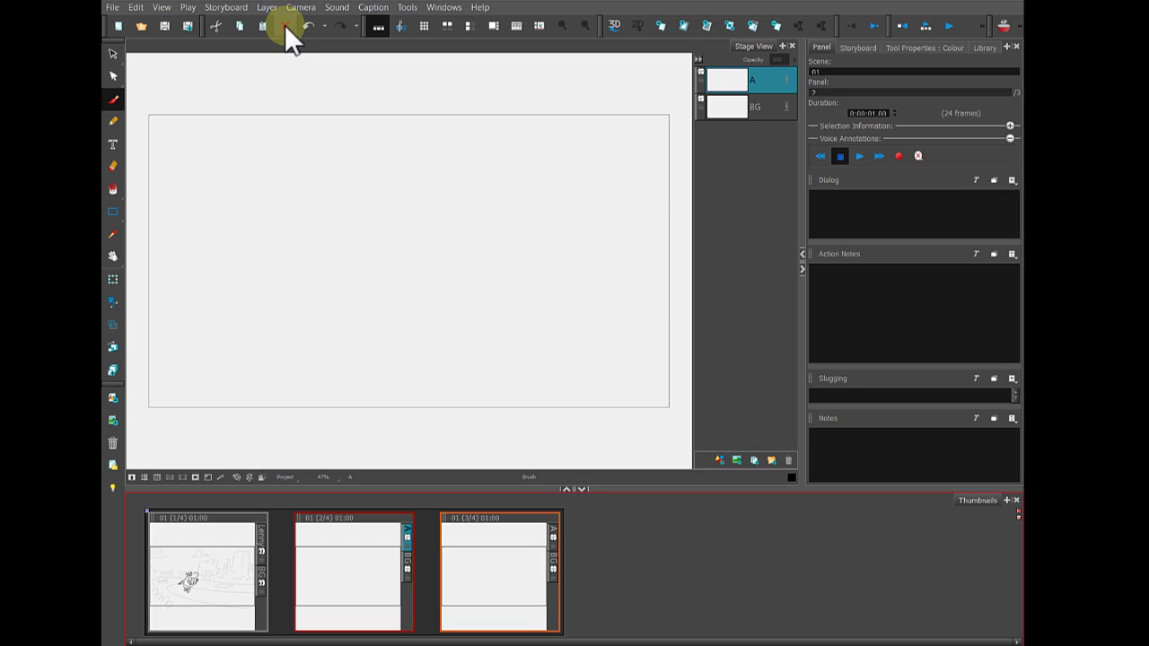
click(285, 26)
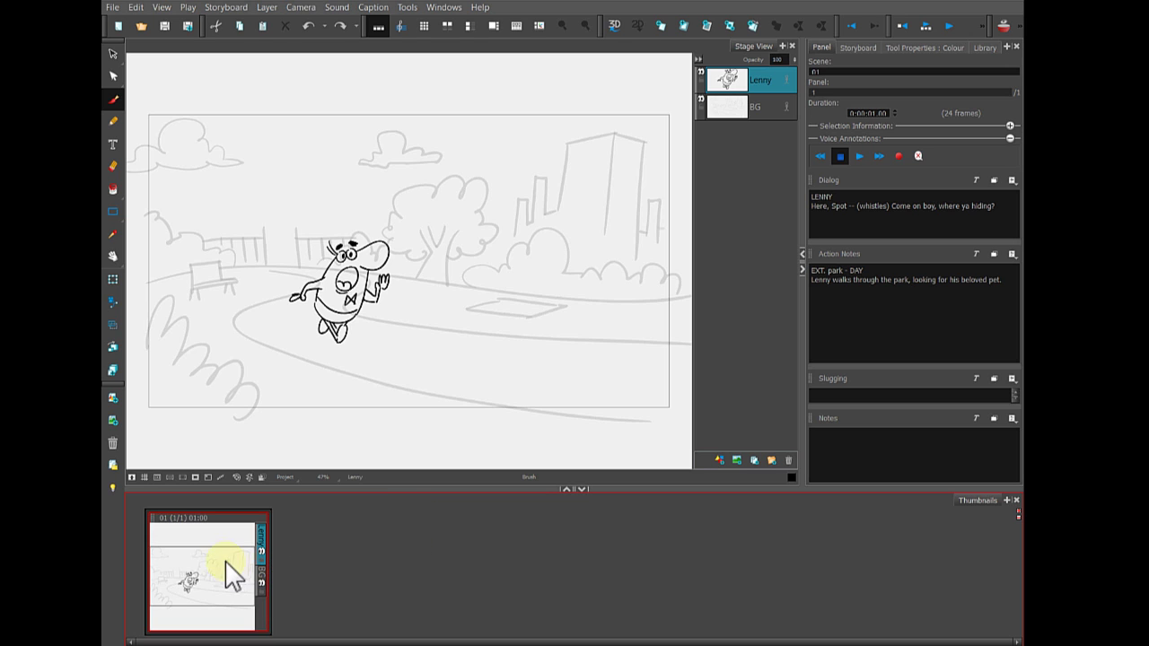
Step: Add a blank panel 2 from panel 1's context menu and compare both panels
right_click(224, 568)
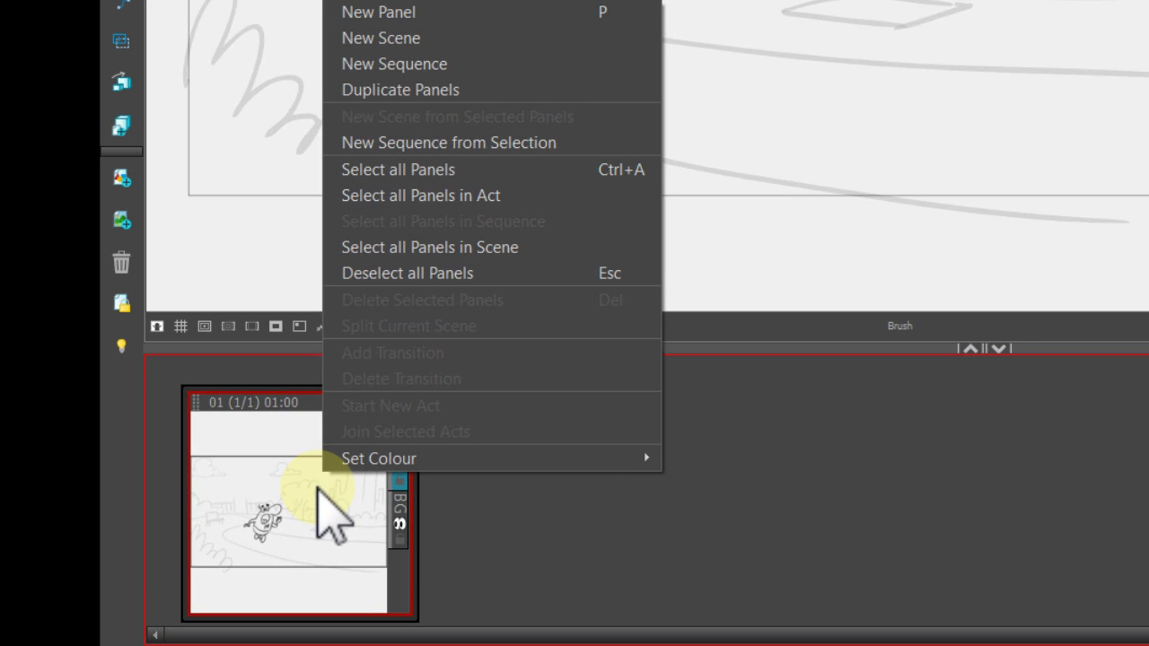
click(539, 11)
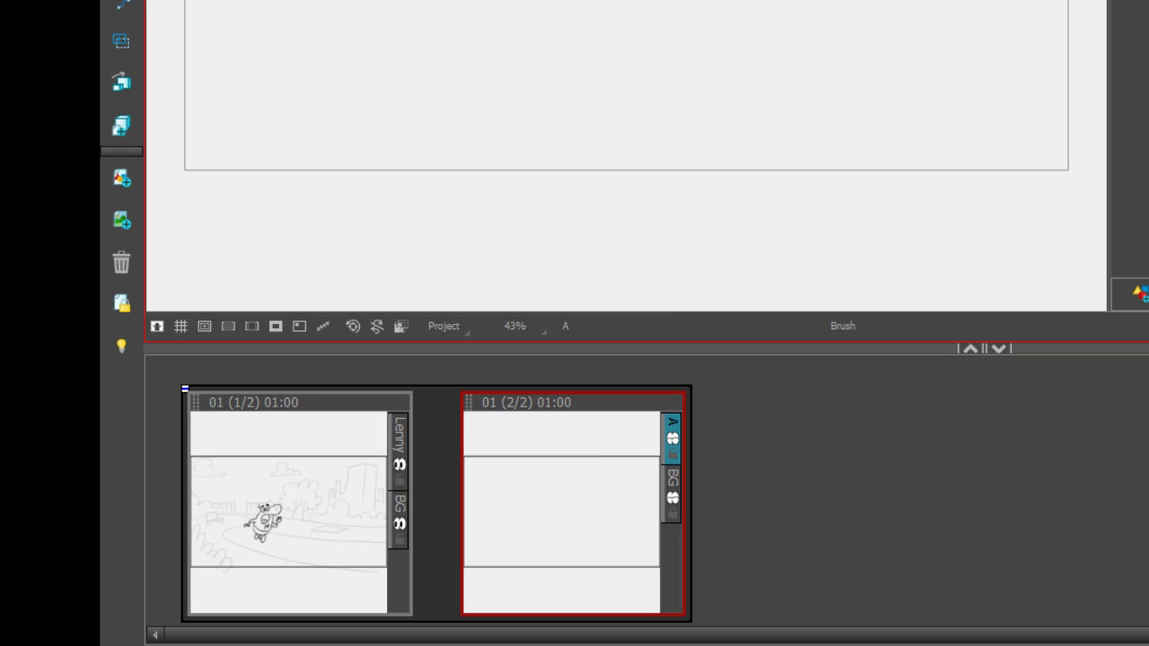
click(351, 501)
click(592, 517)
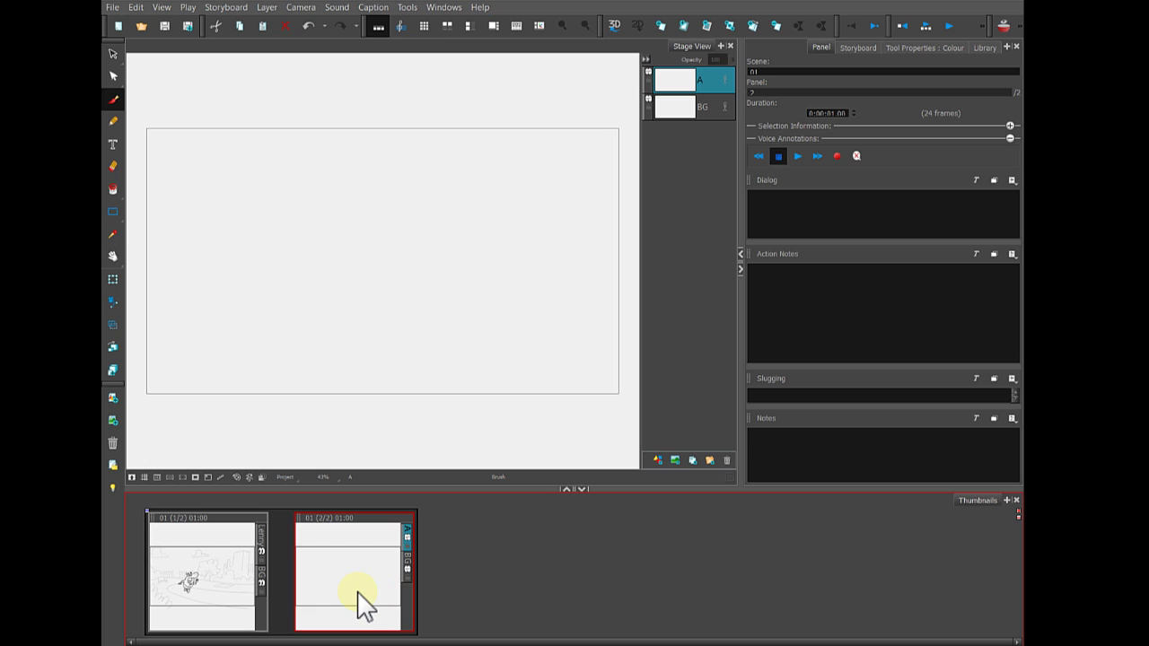
click(227, 579)
click(353, 592)
Step: Drag panel 1's park BG layer onto panel 2, choosing Replace to overwrite its blank BG
click(215, 572)
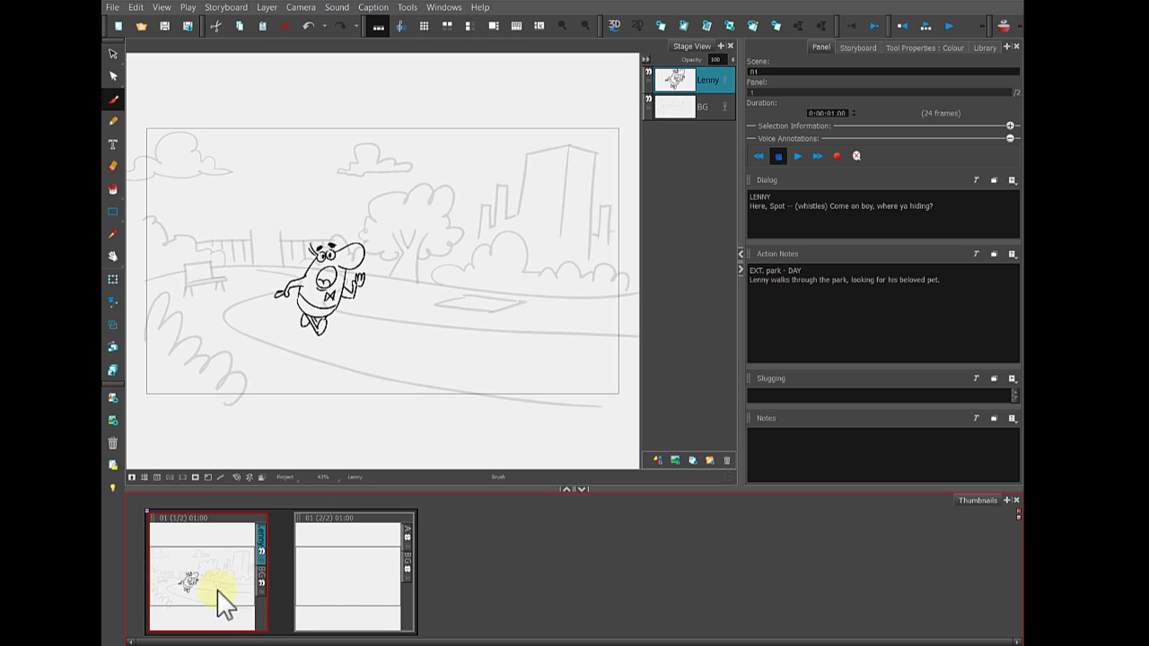
click(336, 573)
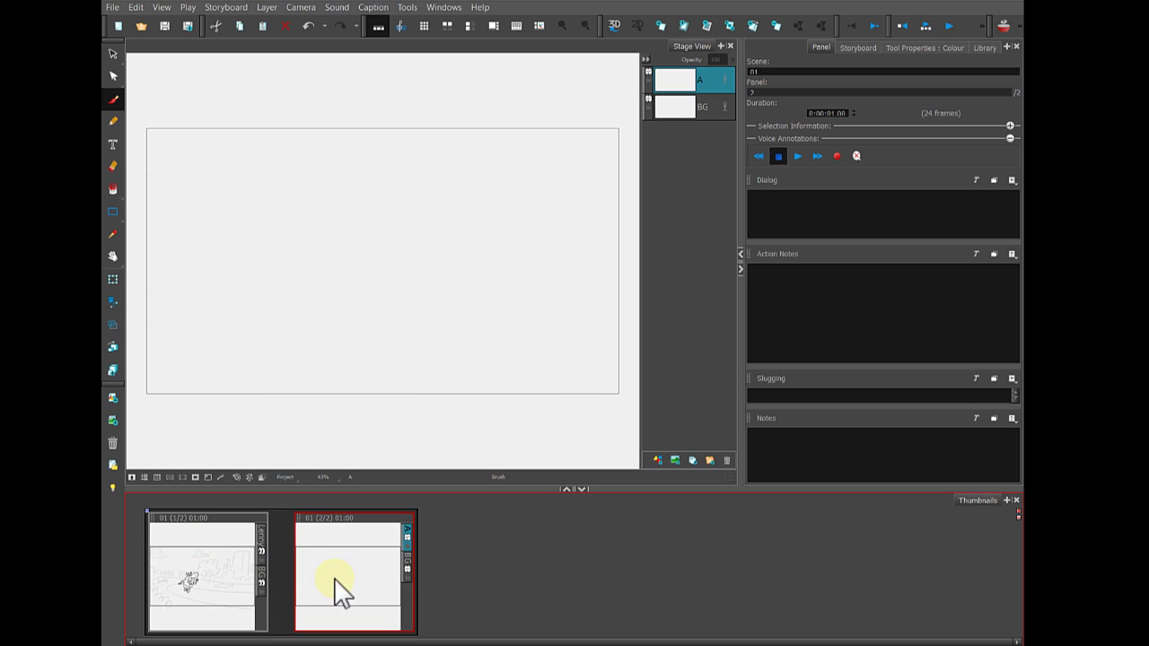
click(227, 579)
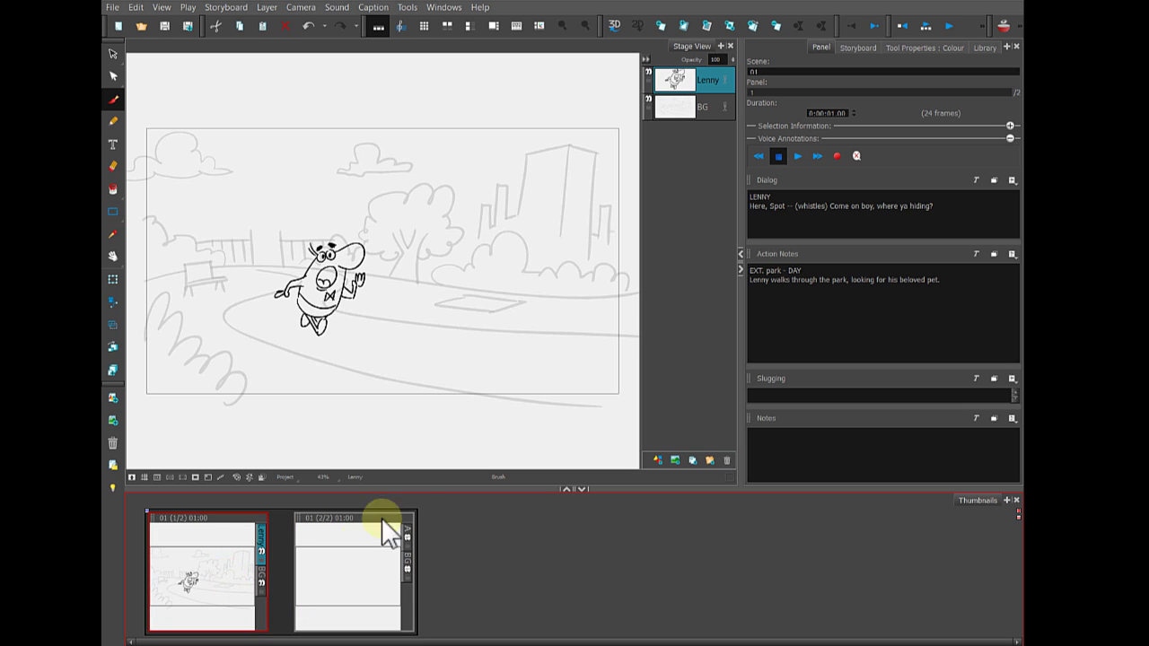
click(677, 108)
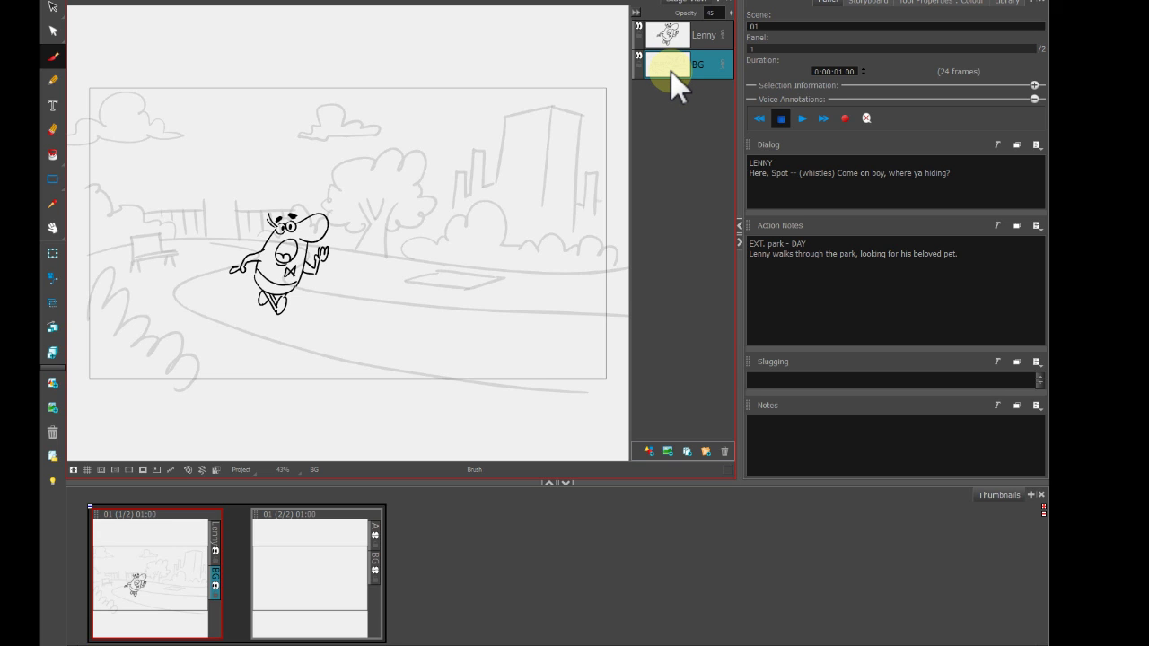
drag(645, 147, 376, 567)
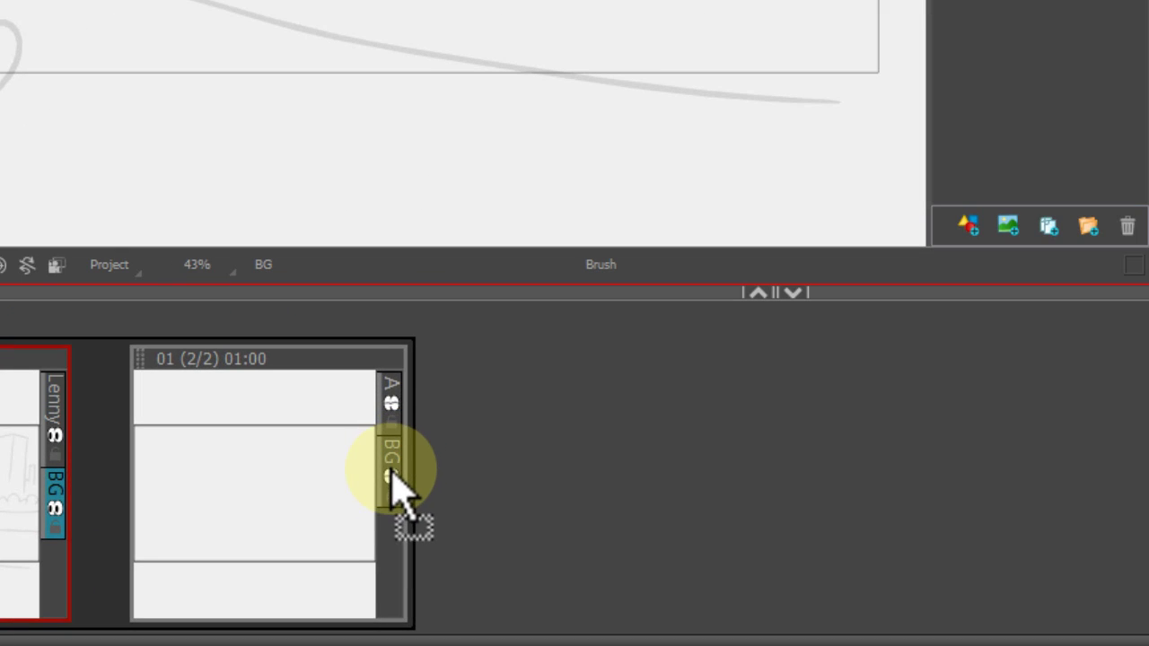
drag(393, 472, 393, 513)
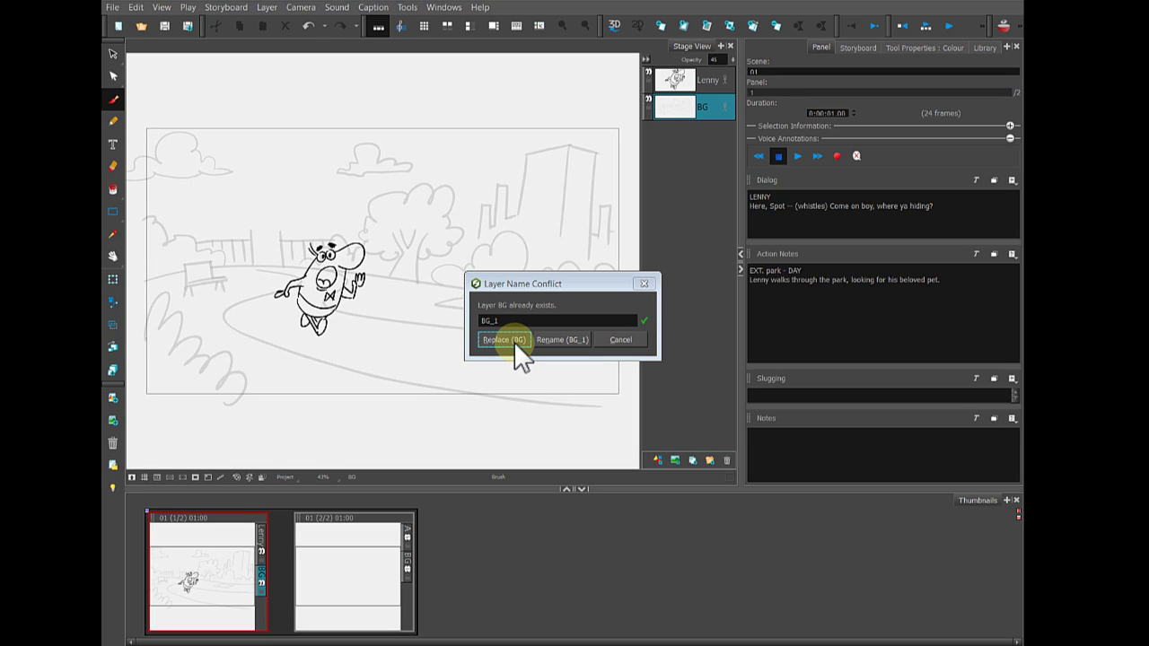
click(504, 341)
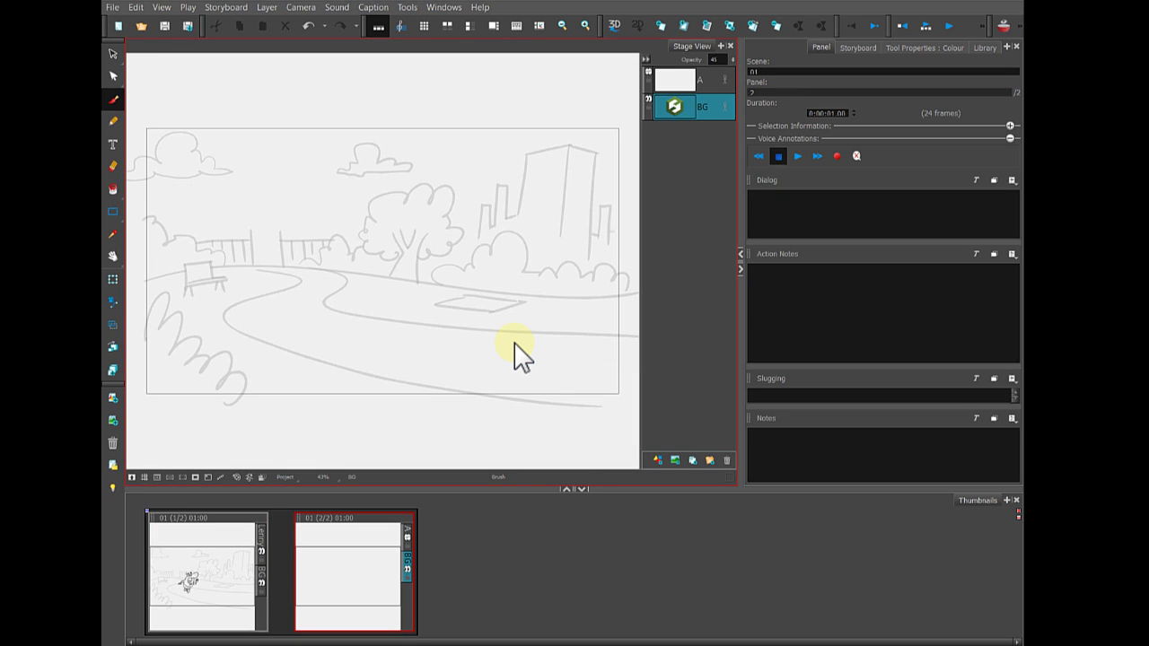
click(225, 584)
click(349, 597)
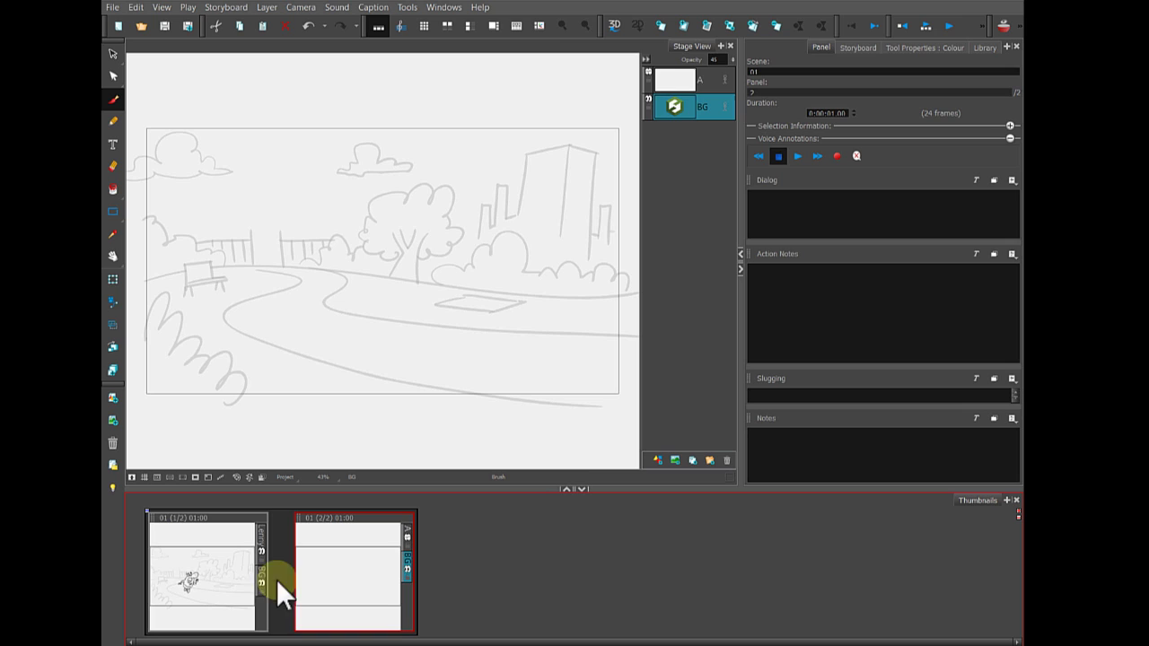
click(252, 579)
click(350, 594)
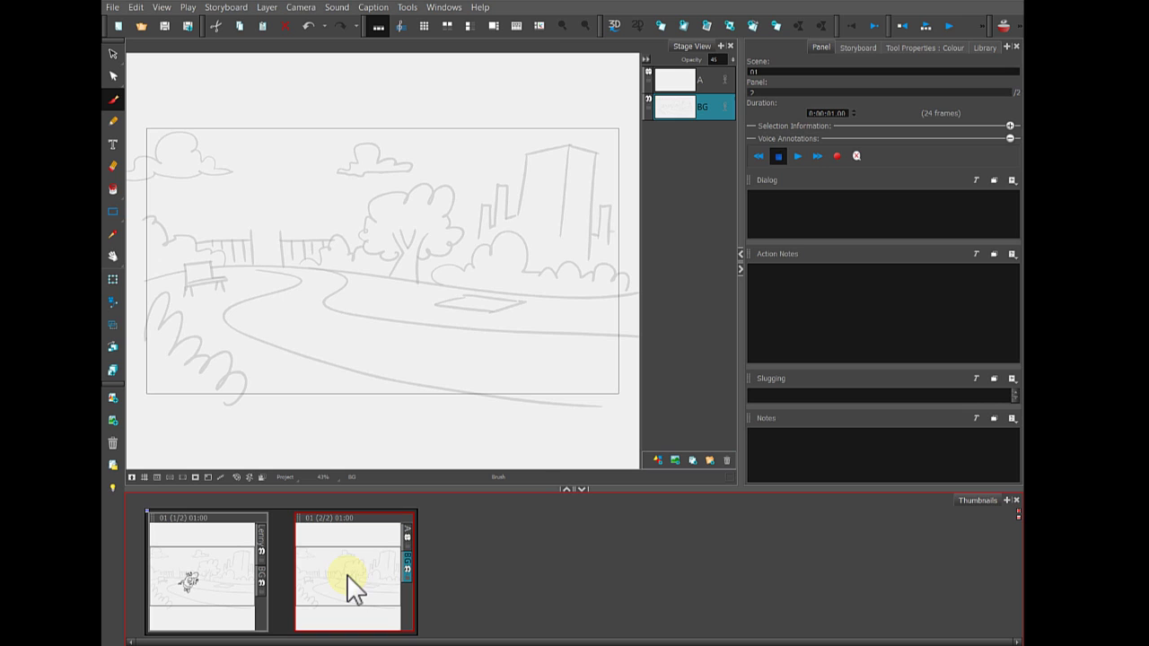
click(350, 564)
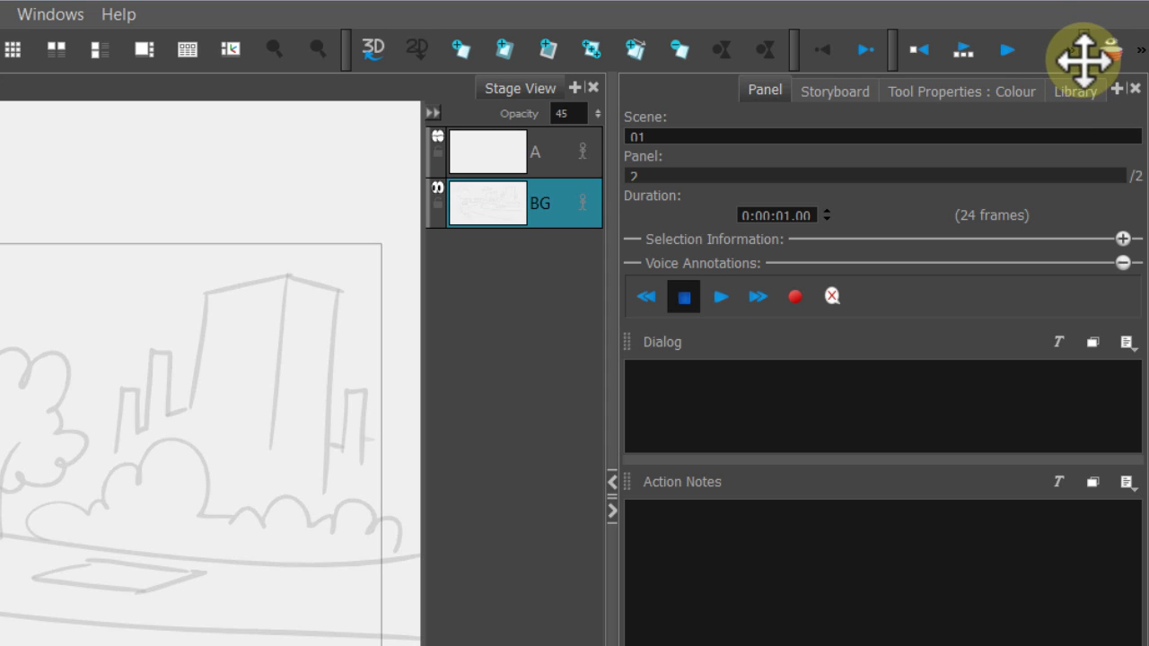
Step: Dock the toolbar block in its own row and onion-skin panel 1's Lenny onto panel 2
drag(1084, 60, 763, 56)
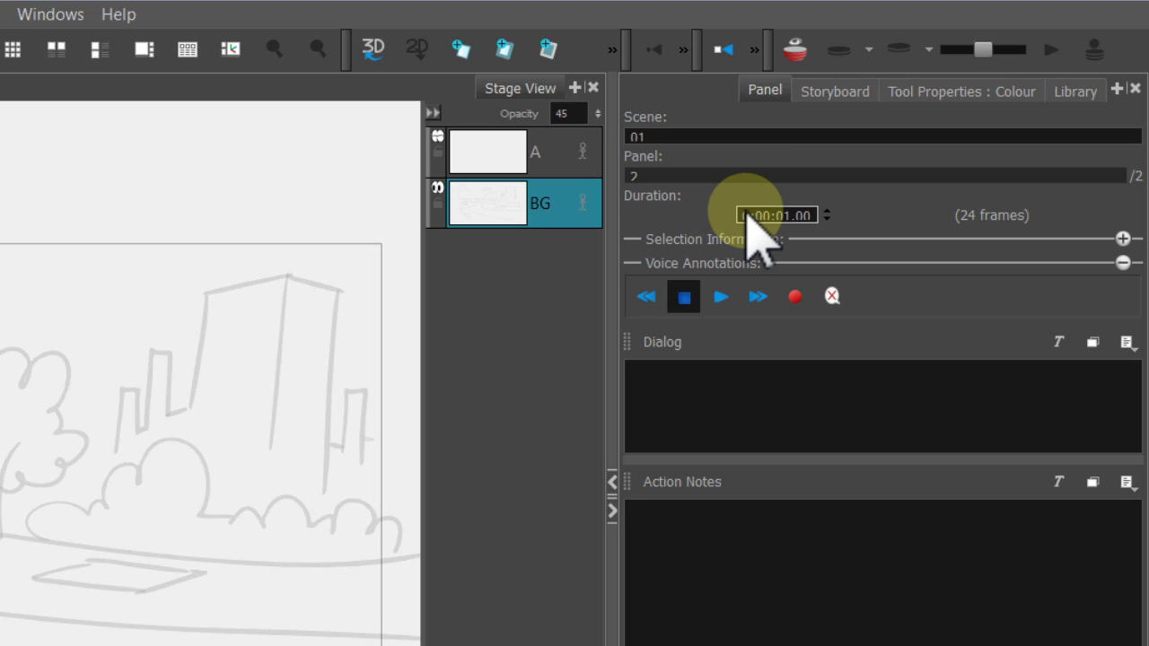
mouse_move(770, 57)
mouse_down()
mouse_move(748, 152)
mouse_move(341, 195)
mouse_move(153, 92)
mouse_move(154, 61)
mouse_up()
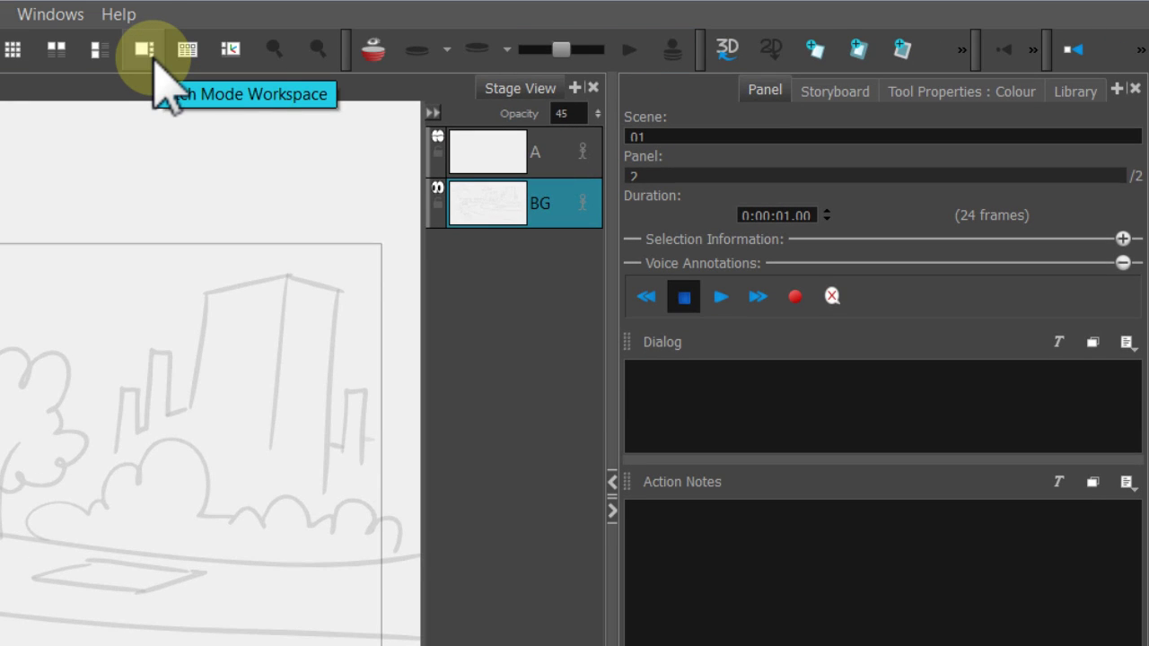
click(374, 52)
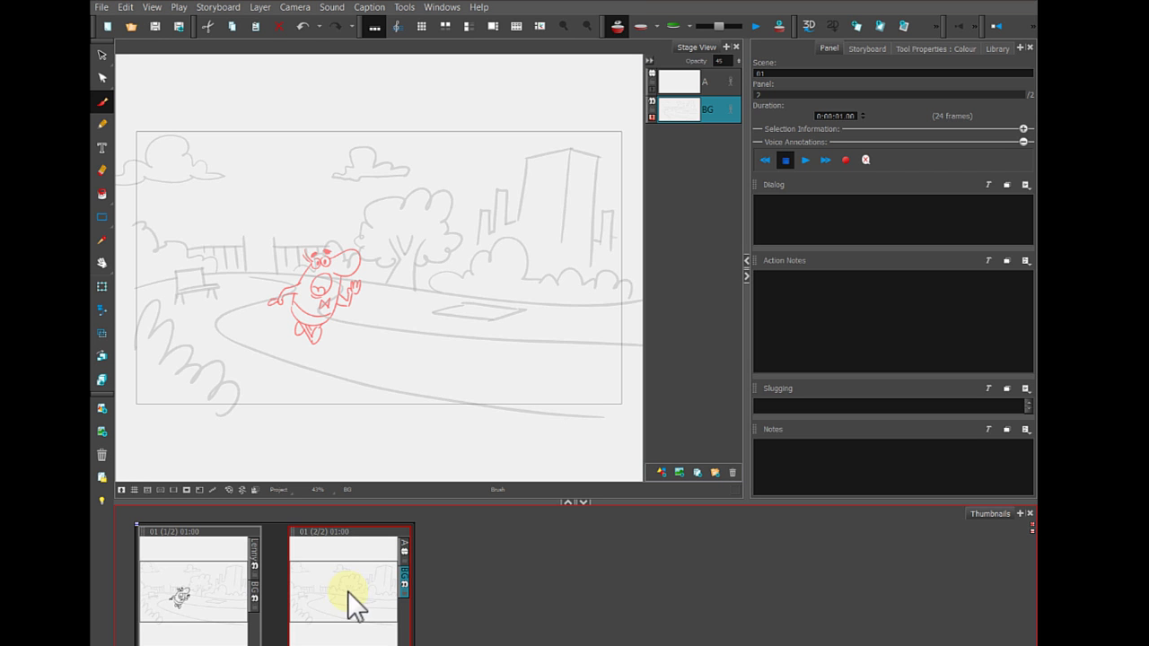
click(205, 588)
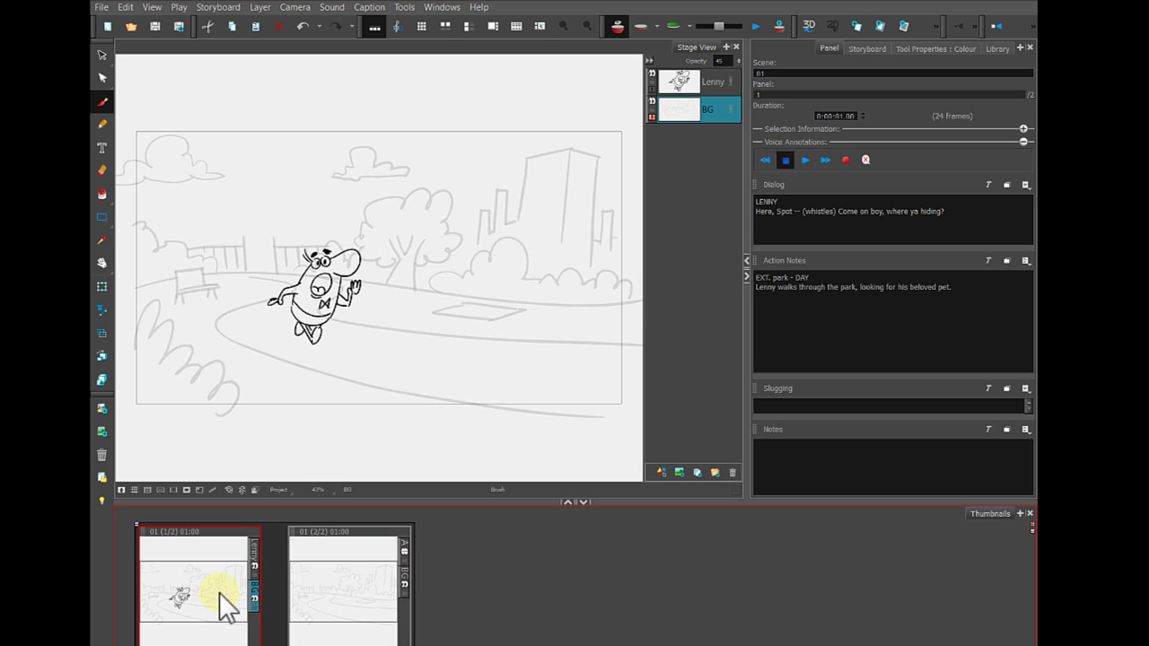
click(332, 596)
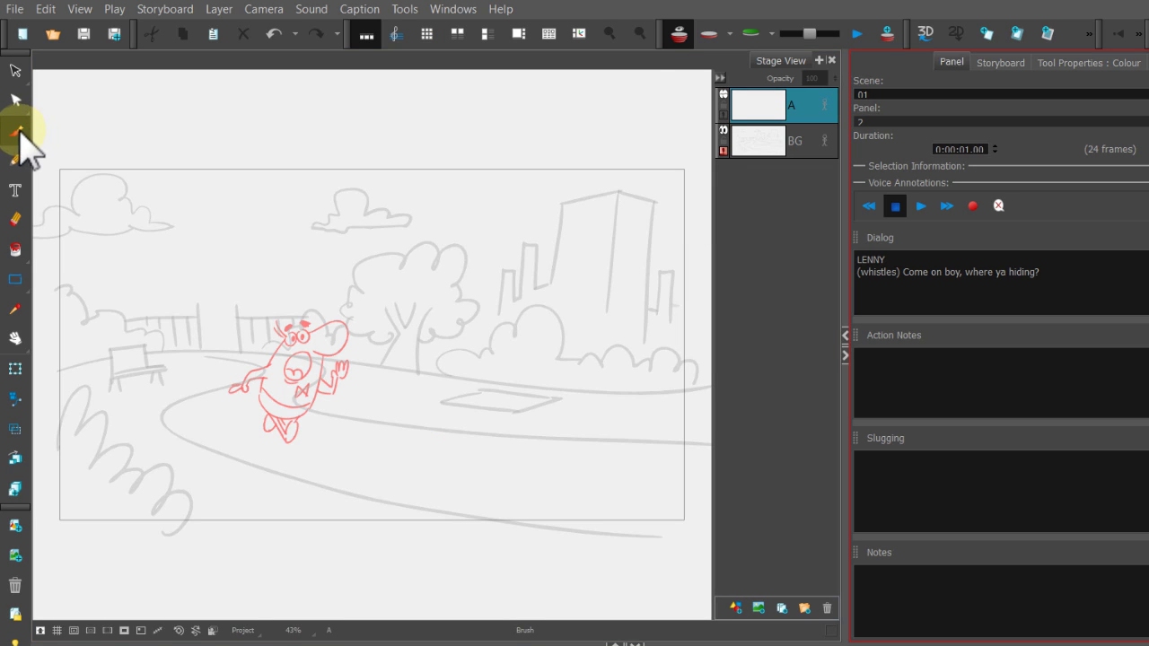
Step: Sketch a rough blue figure beside the red Lenny on layer A with Brush 4
click(18, 133)
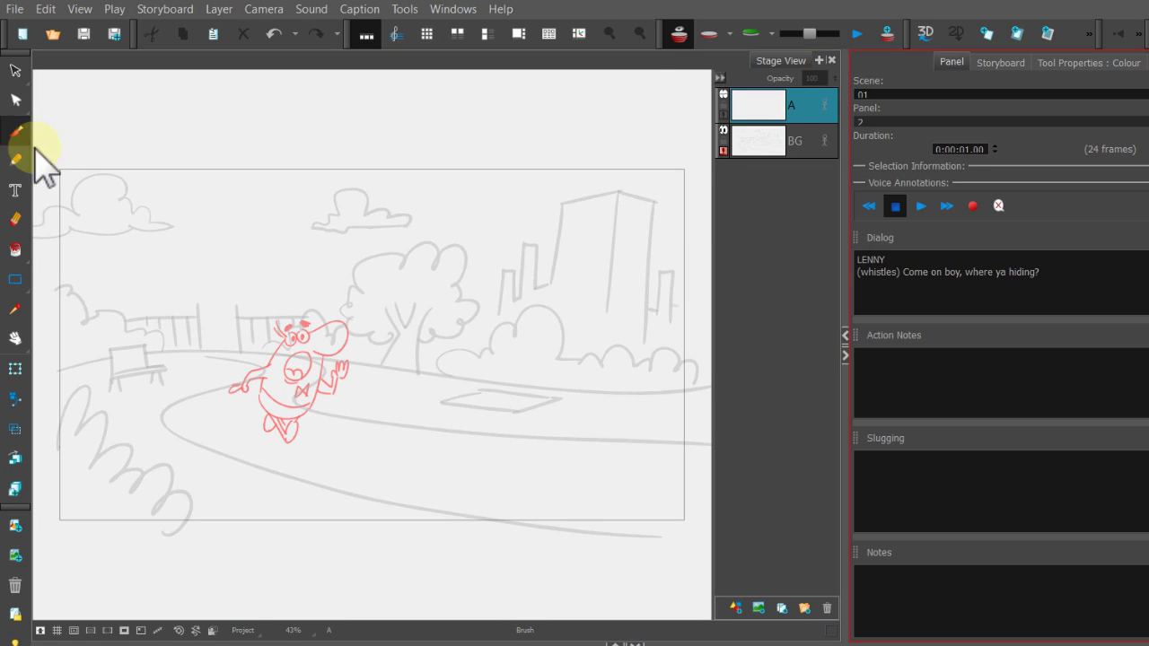
click(1086, 76)
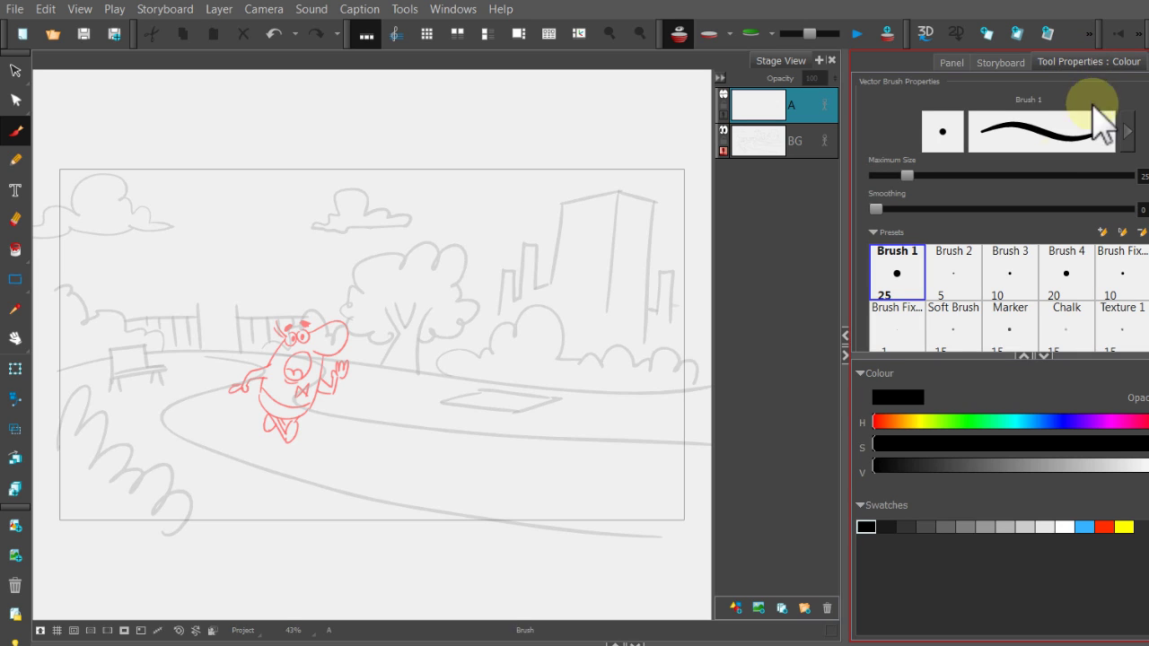
click(1067, 274)
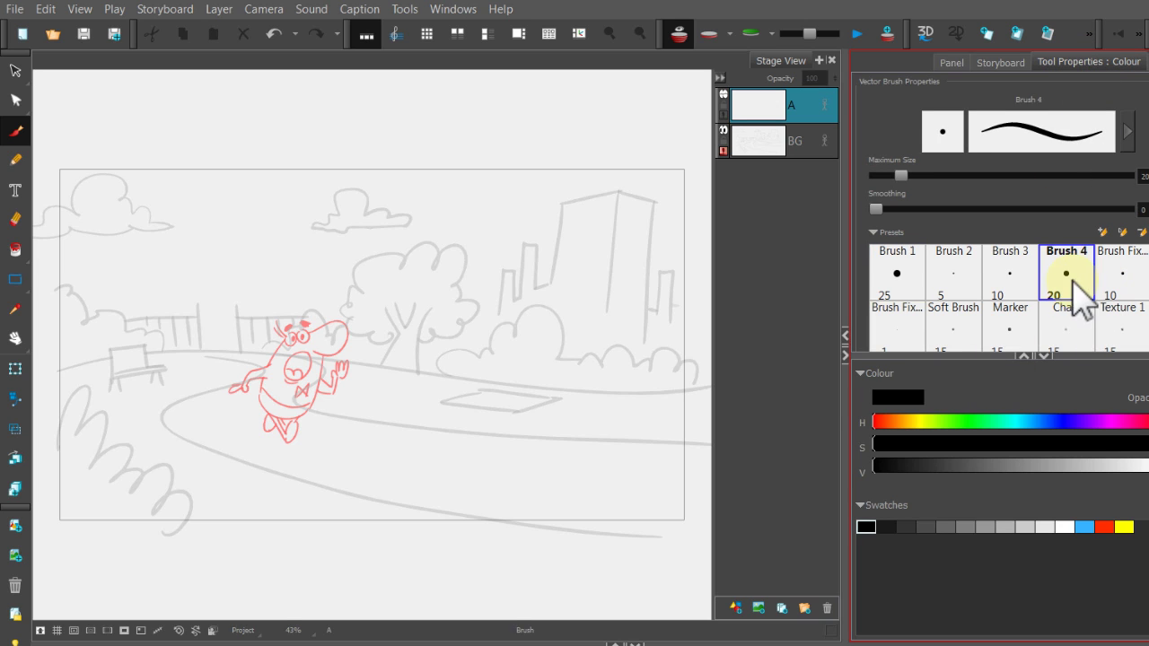
click(1084, 527)
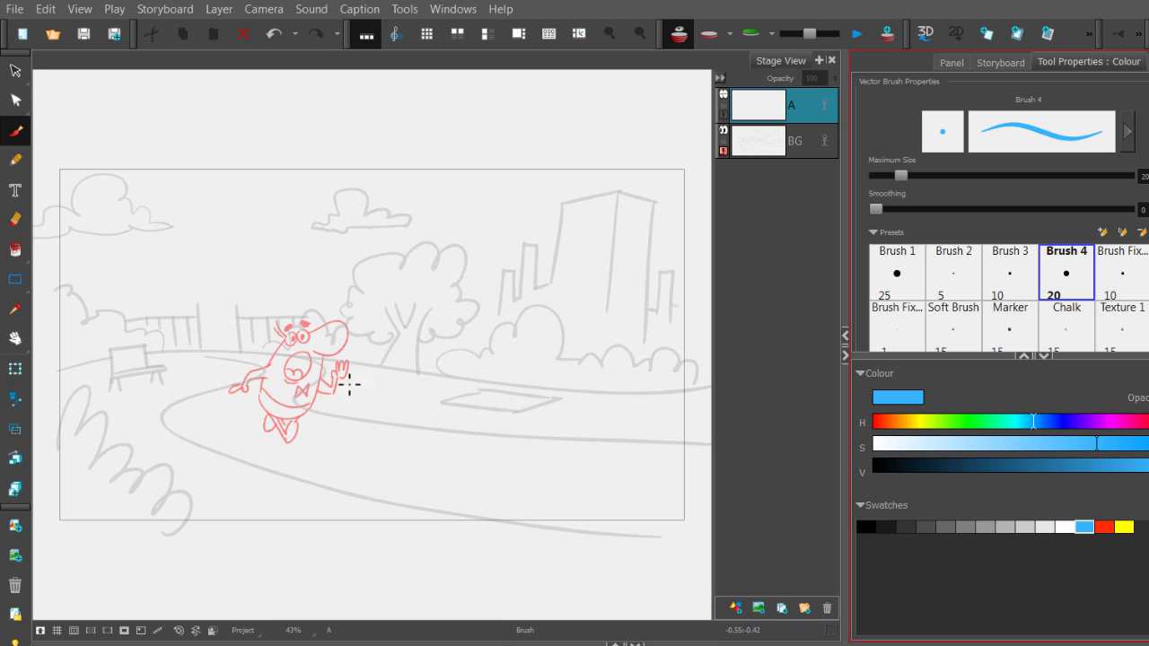
mouse_move(336, 353)
mouse_down()
mouse_move(367, 381)
mouse_move(347, 411)
mouse_move(376, 415)
mouse_move(376, 363)
mouse_move(372, 429)
mouse_move(352, 412)
mouse_move(378, 443)
mouse_move(360, 365)
mouse_up()
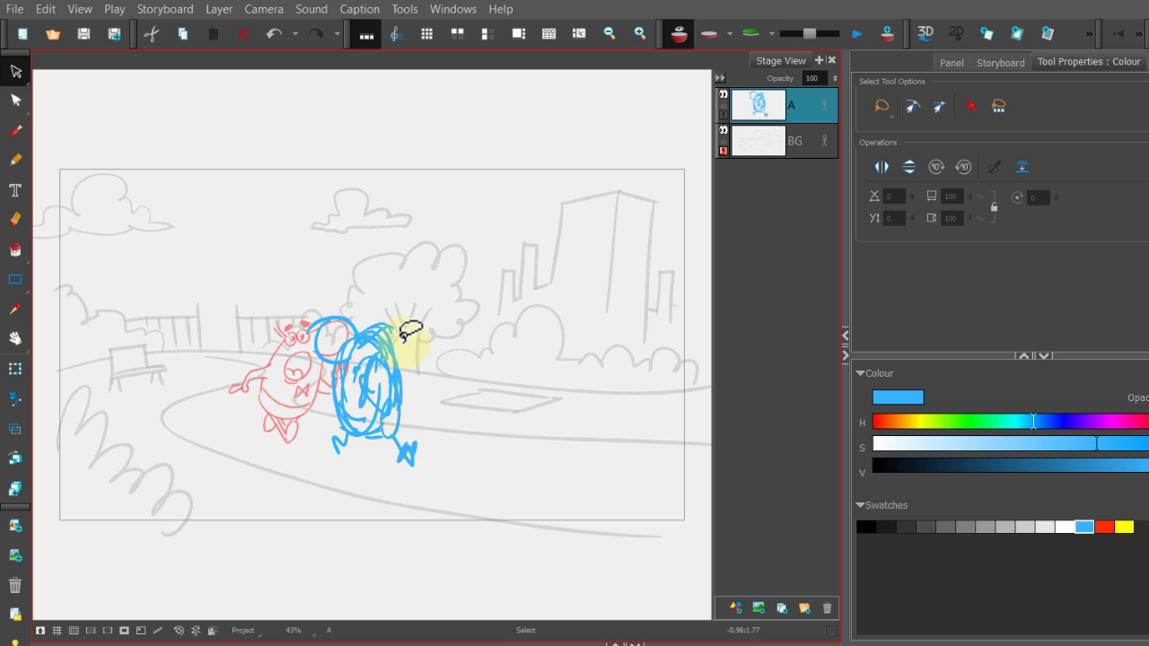
Step: Add vector layer B above A, zoom into the sketch, and switch onion skin off
click(735, 609)
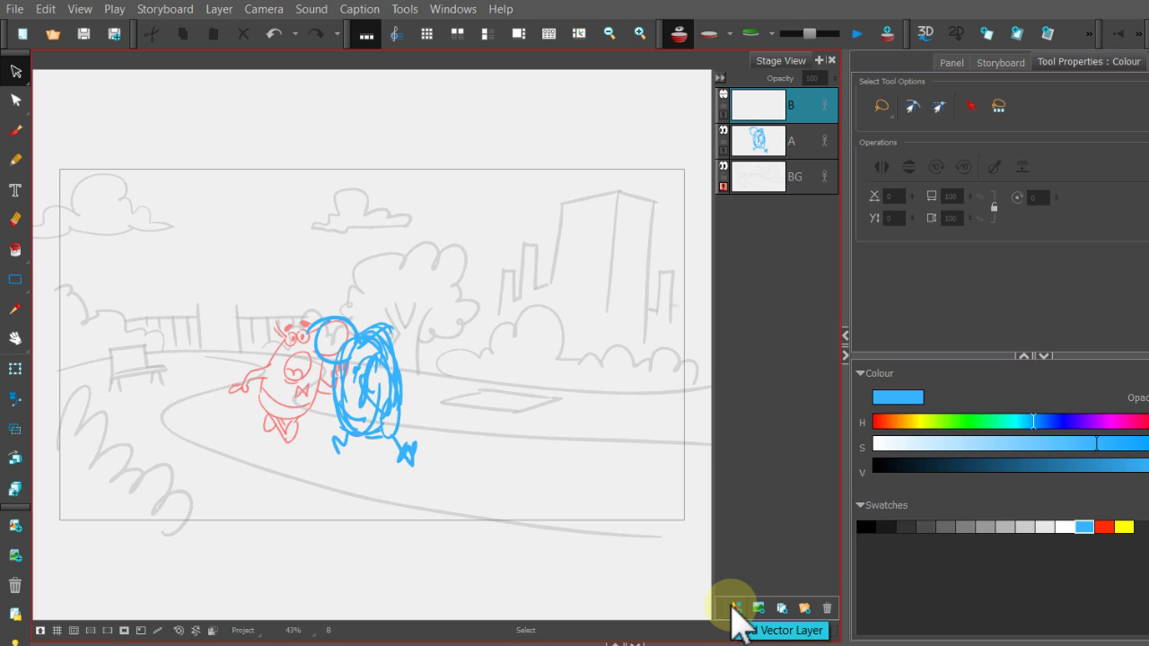
scroll(296, 463, up, 3)
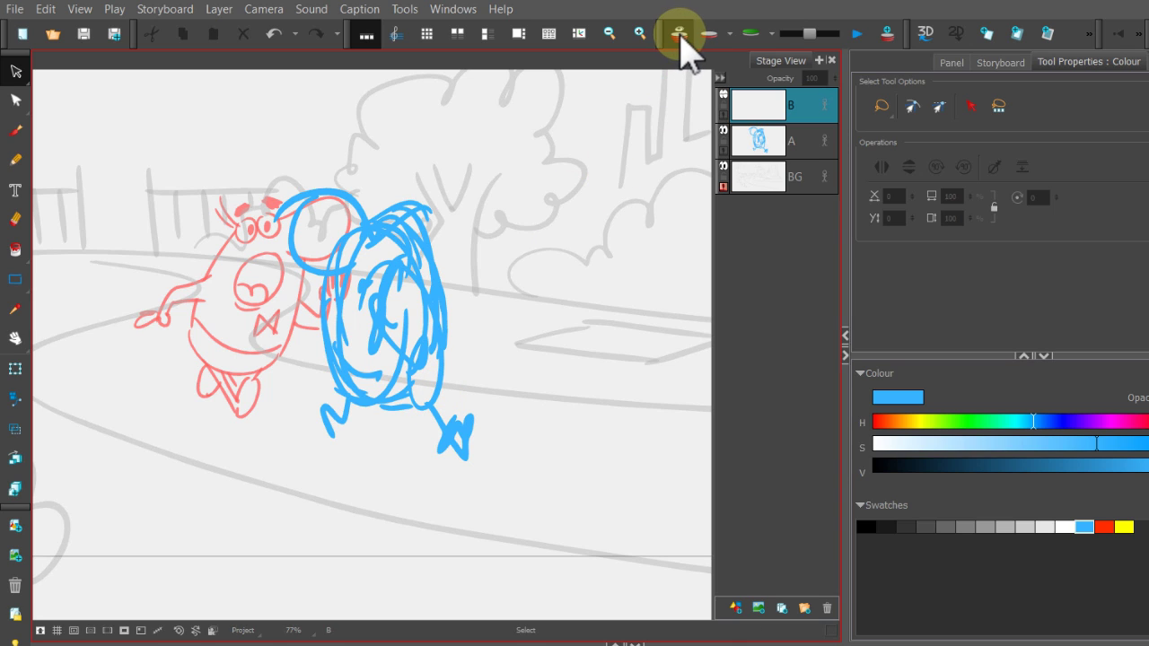
click(680, 36)
click(680, 36)
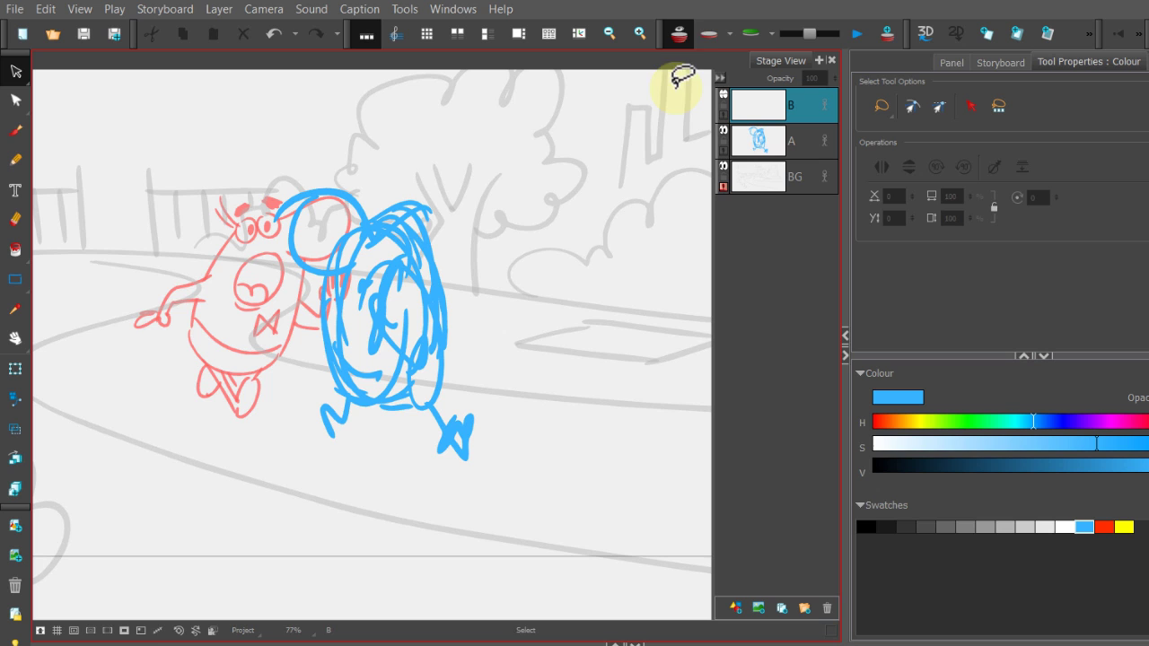
click(683, 36)
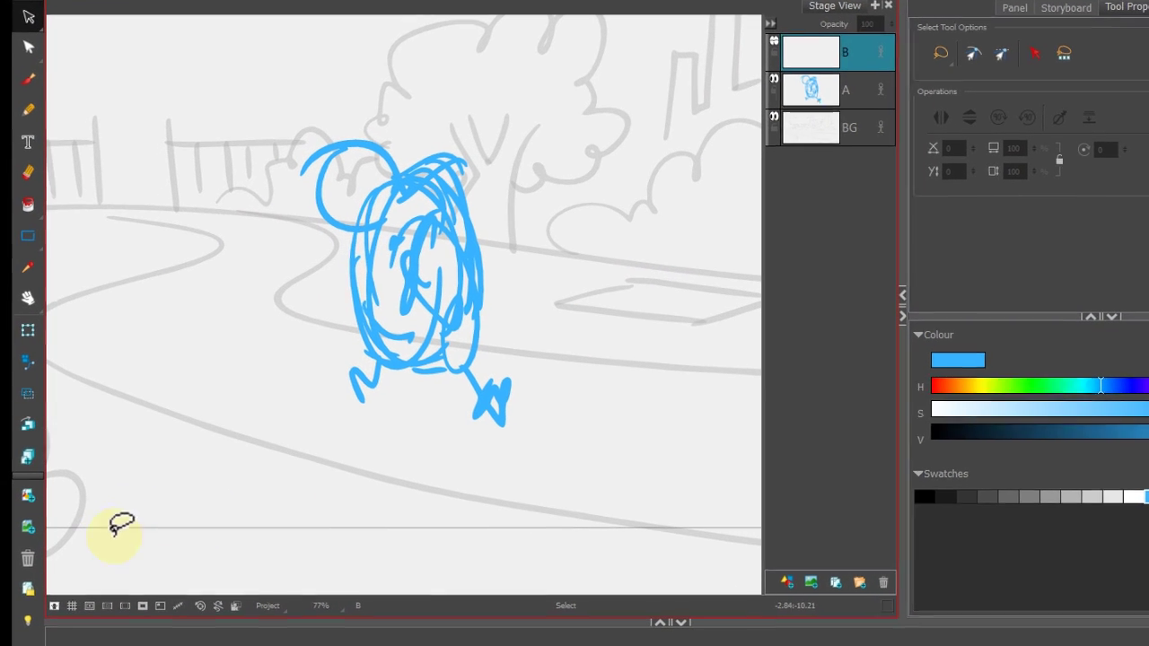
Step: With Light Table on, ink a first black curved stroke over the faded blue rough
click(31, 619)
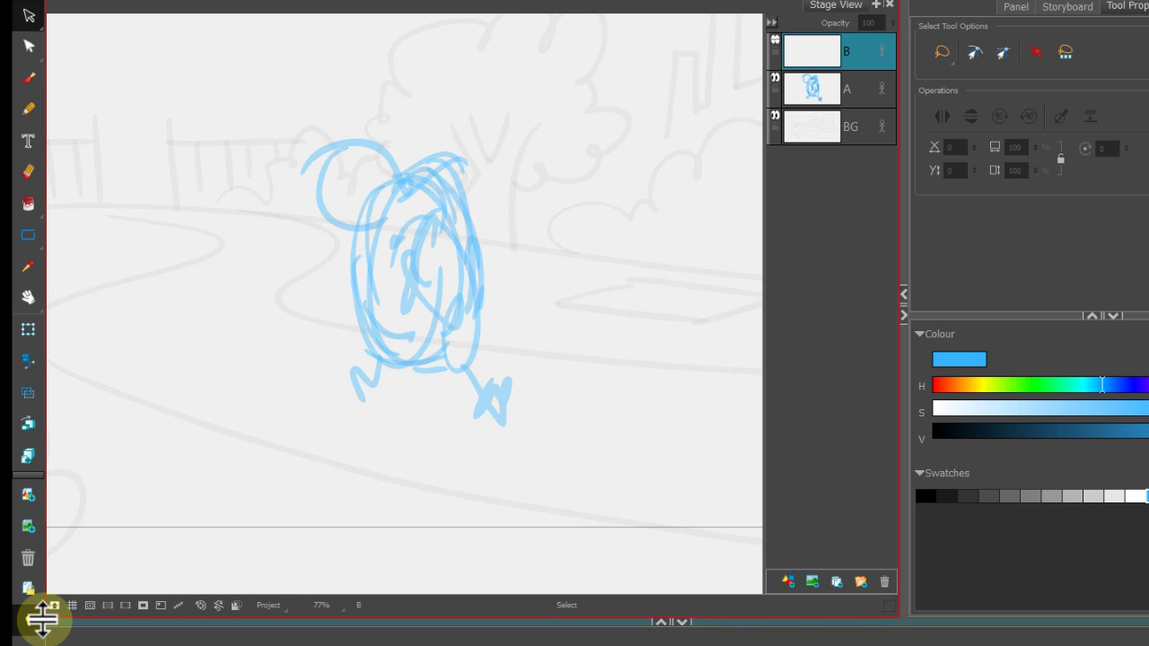
click(28, 79)
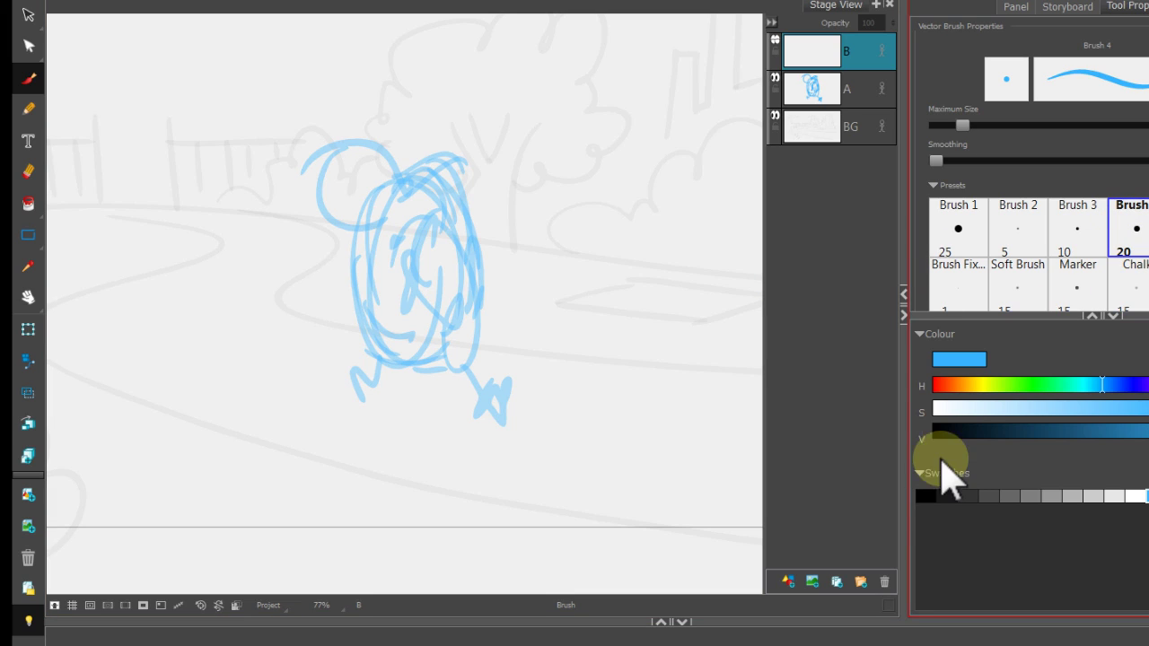
click(925, 494)
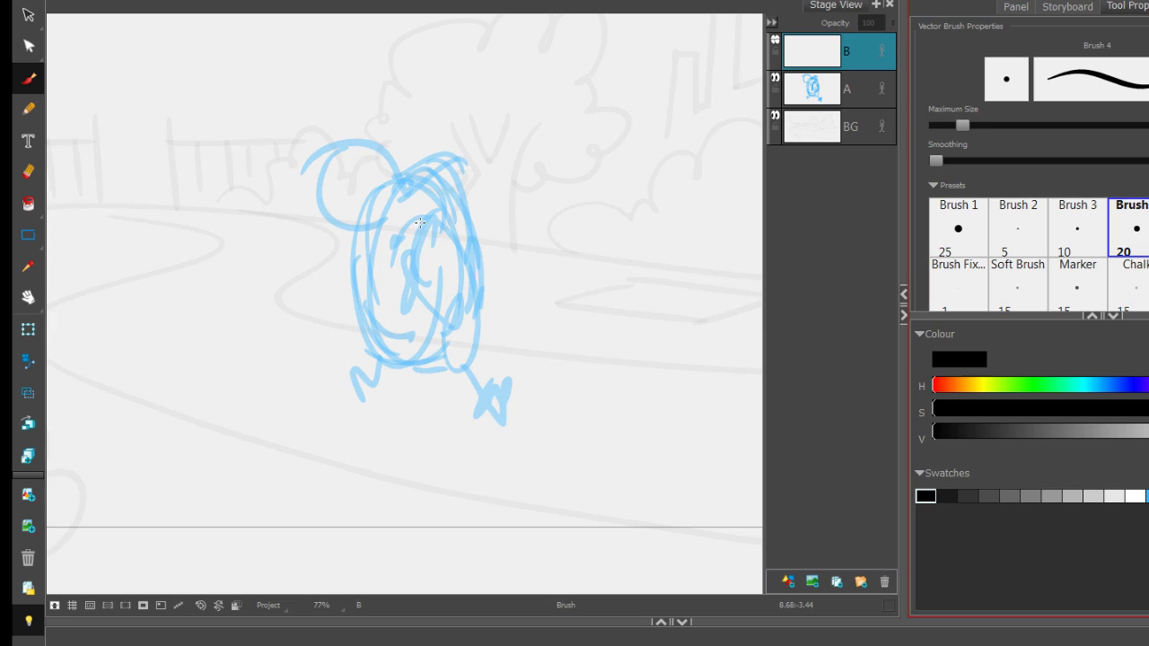
drag(433, 213, 415, 287)
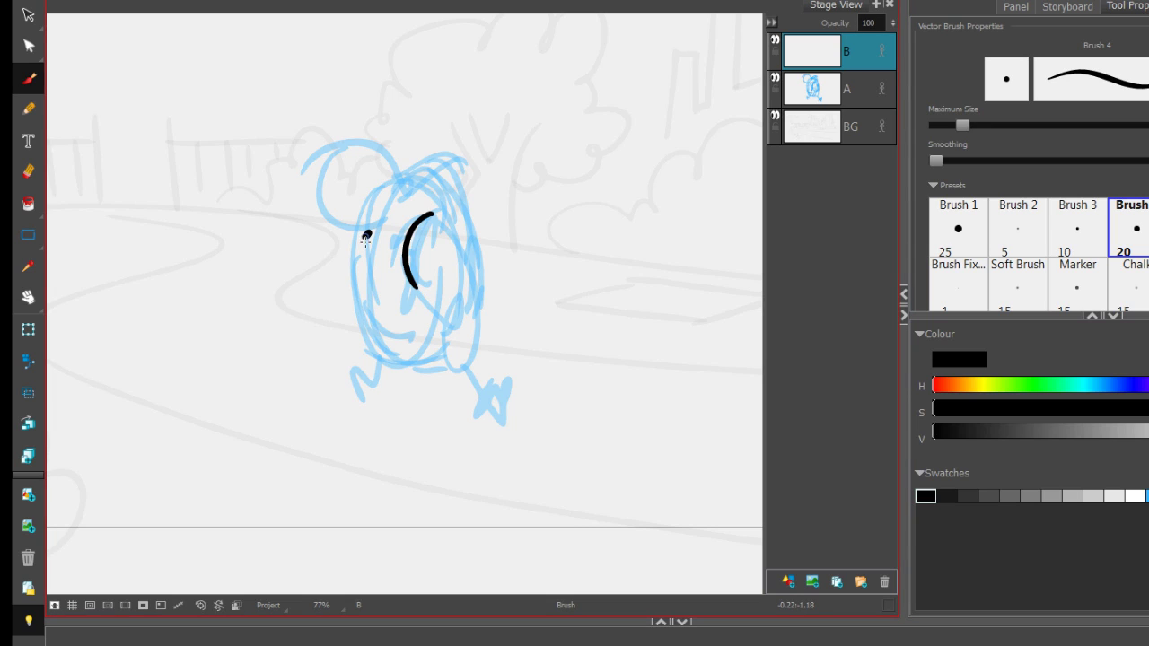